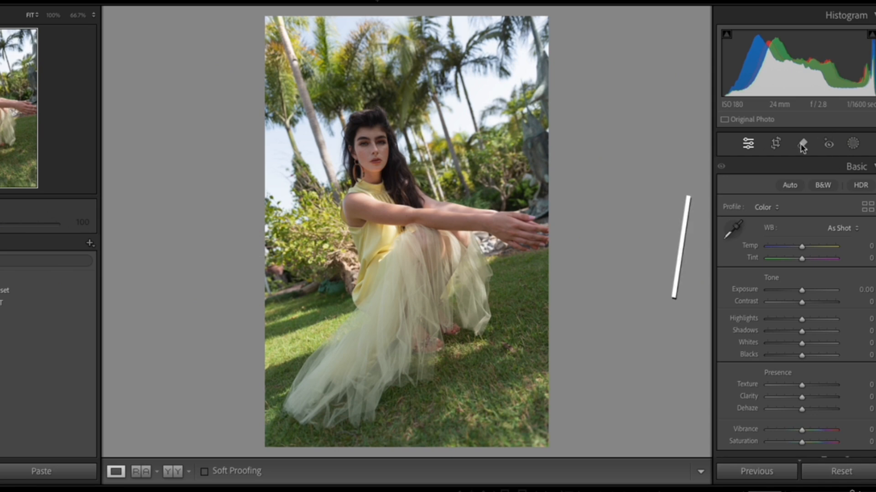
Try cloning the background foliage over the outstretched hands with a size 22 brush at full opacity, and delete the spot
{"action": "left_click", "coordinate": [803, 145]}
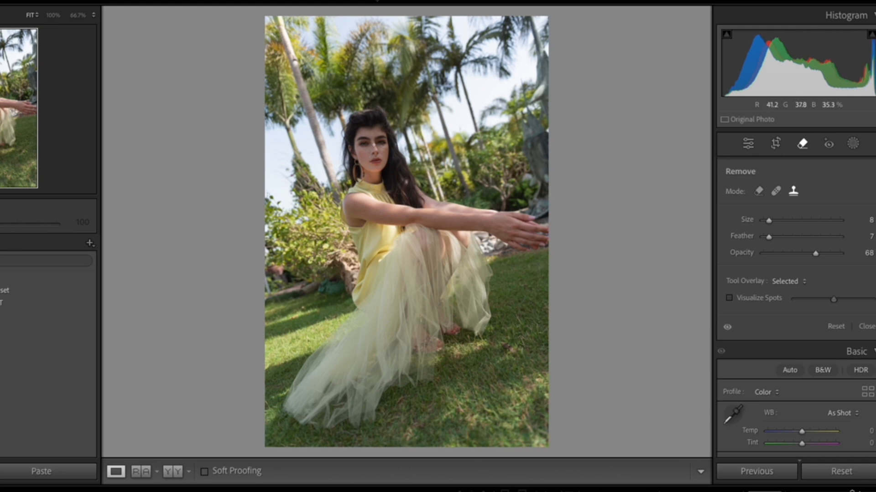
{"action": "scroll", "coordinate": [404, 199], "scroll_direction": "up", "scroll_amount": 5}
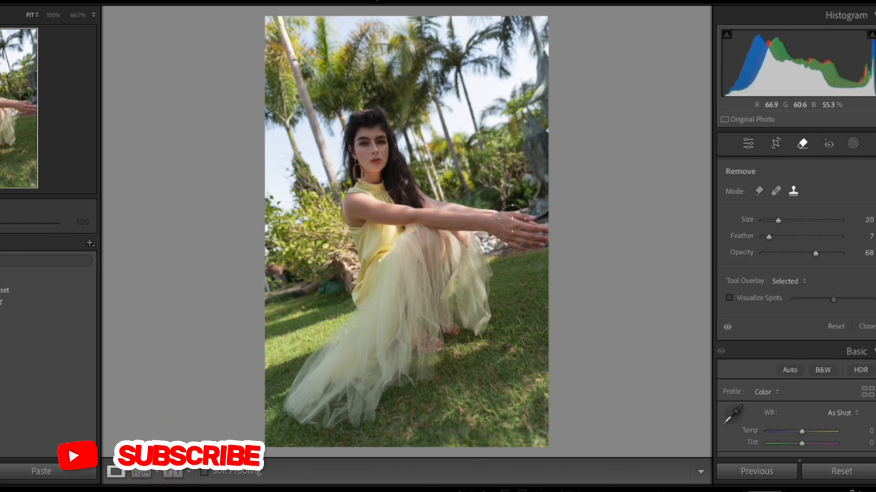
{"action": "scroll", "coordinate": [525, 226], "scroll_direction": "up", "scroll_amount": 1}
{"action": "left_click", "coordinate": [532, 224]}
{"action": "mouse_move", "coordinate": [532, 254]}
{"action": "left_mouse_down"}
{"action": "mouse_move", "coordinate": [520, 278]}
{"action": "mouse_move", "coordinate": [517, 187]}
{"action": "left_mouse_up"}
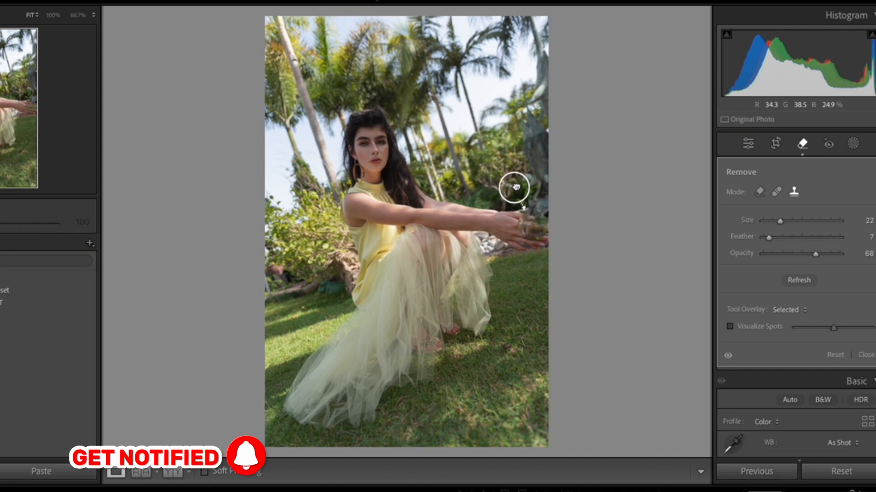
{"action": "left_click_drag", "start_coordinate": [832, 254], "coordinate": [852, 254]}
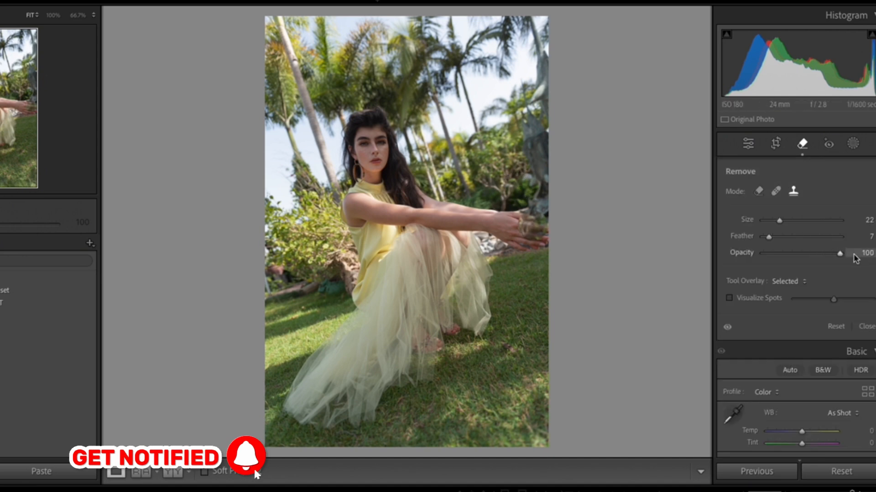
{"action": "left_click", "coordinate": [528, 226]}
{"action": "mouse_move", "coordinate": [512, 187]}
{"action": "left_mouse_down"}
{"action": "mouse_move", "coordinate": [499, 227]}
{"action": "mouse_move", "coordinate": [462, 218]}
{"action": "mouse_move", "coordinate": [463, 186]}
{"action": "mouse_move", "coordinate": [504, 166]}
{"action": "mouse_move", "coordinate": [520, 128]}
{"action": "mouse_move", "coordinate": [528, 127]}
{"action": "left_mouse_up"}
{"action": "key", "text": "Delete"}
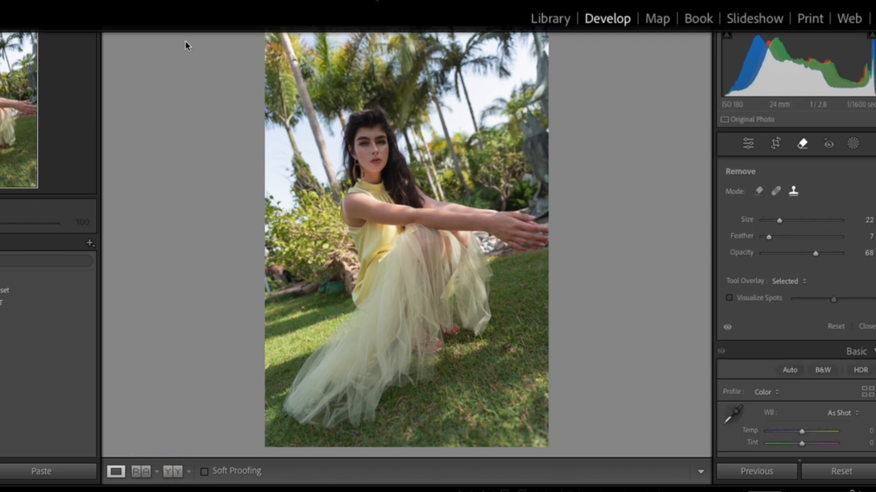
Try cloning the palm background beside the hair over the woman's face, and delete the spot
{"action": "left_click", "coordinate": [357, 141]}
{"action": "mouse_move", "coordinate": [345, 100]}
{"action": "left_mouse_down"}
{"action": "mouse_move", "coordinate": [337, 111]}
{"action": "mouse_move", "coordinate": [347, 90]}
{"action": "mouse_move", "coordinate": [424, 109]}
{"action": "mouse_move", "coordinate": [420, 83]}
{"action": "mouse_move", "coordinate": [310, 129]}
{"action": "mouse_move", "coordinate": [291, 148]}
{"action": "mouse_move", "coordinate": [351, 147]}
{"action": "mouse_move", "coordinate": [373, 173]}
{"action": "mouse_move", "coordinate": [385, 138]}
{"action": "mouse_move", "coordinate": [400, 135]}
{"action": "left_mouse_up"}
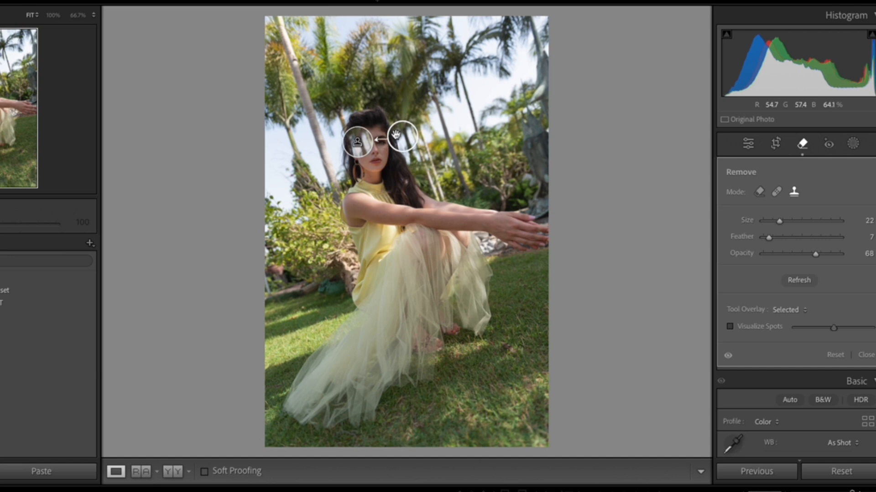
{"action": "key", "text": "Delete"}
Clone nearby grass over the patch beside the woman's feet with brush size 19 and feather 54
{"action": "scroll", "coordinate": [357, 149], "scroll_direction": "down", "scroll_amount": 5}
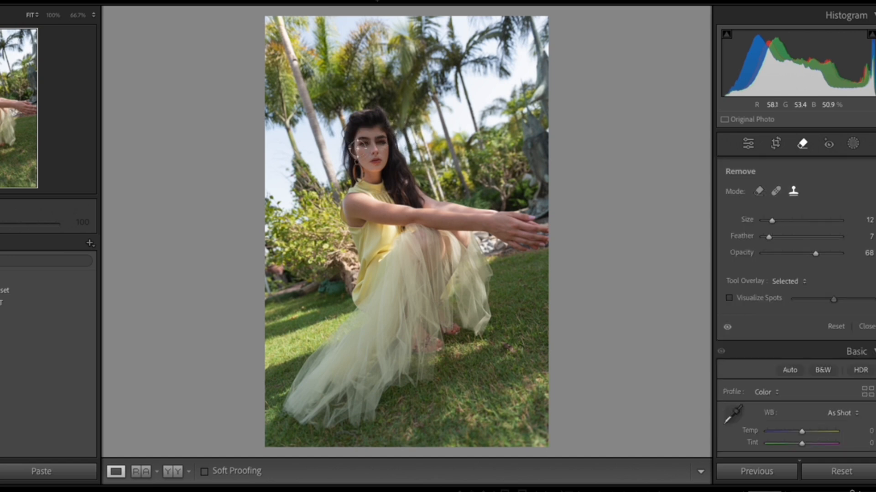
{"action": "left_click_drag", "start_coordinate": [771, 221], "coordinate": [790, 221]}
{"action": "left_click", "coordinate": [816, 221]}
{"action": "left_click", "coordinate": [804, 237]}
{"action": "scroll", "coordinate": [507, 351], "scroll_direction": "down", "scroll_amount": 10}
{"action": "scroll", "coordinate": [509, 348], "scroll_direction": "down", "scroll_amount": 2}
{"action": "left_click", "coordinate": [507, 347]}
{"action": "left_click_drag", "start_coordinate": [484, 375], "coordinate": [477, 368]}
{"action": "key", "text": "Return"}
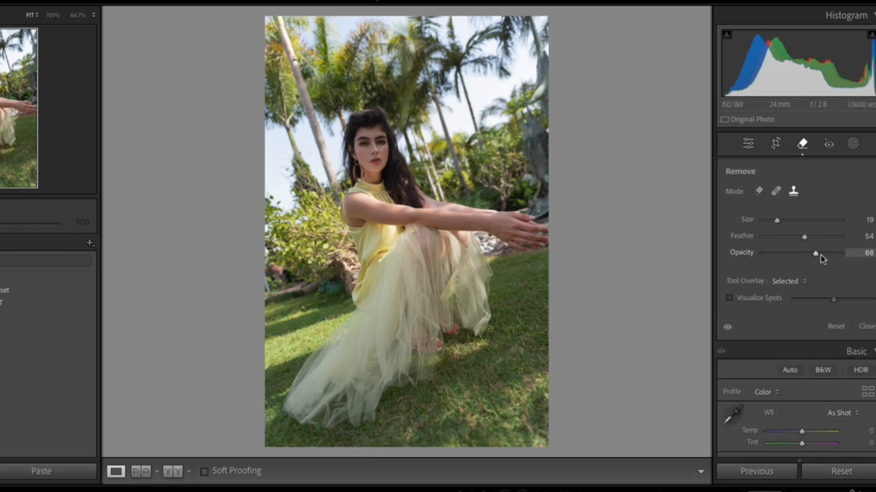
Set opacity to 100 and heal the mark on the woman's neck with a size 7 brush in Heal mode
{"action": "left_click_drag", "start_coordinate": [817, 254], "coordinate": [866, 254]}
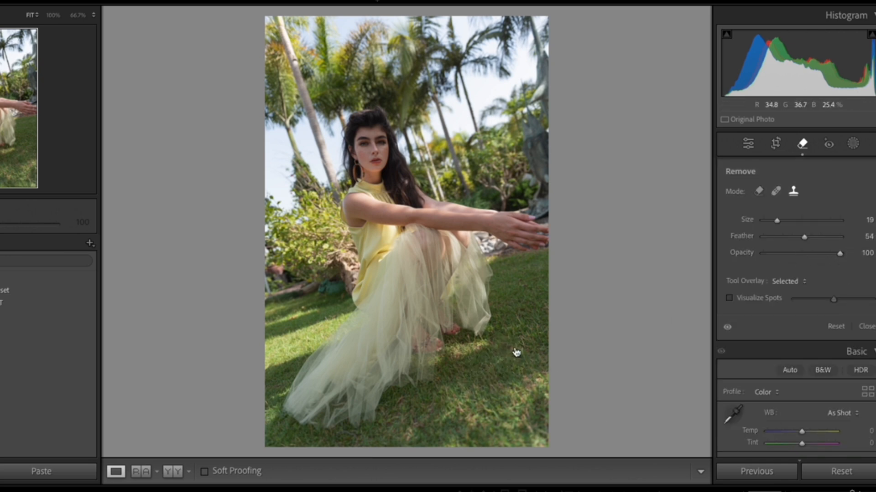
{"action": "left_click", "coordinate": [775, 191]}
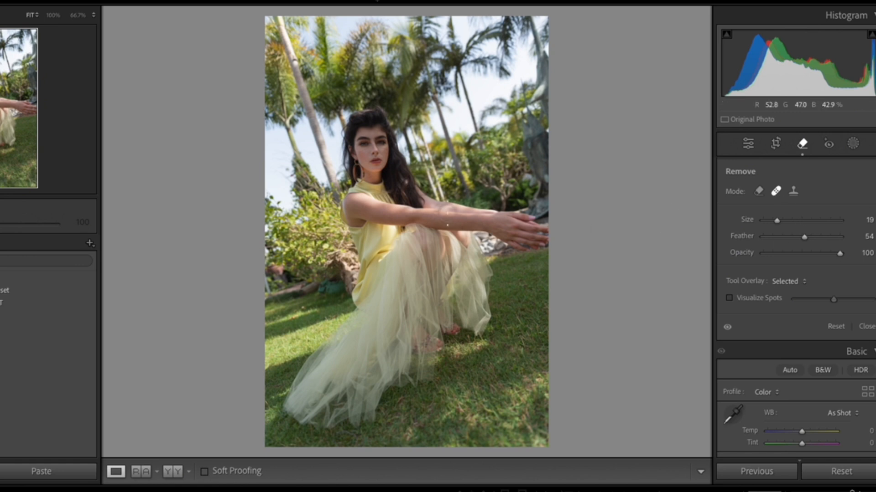
{"action": "left_click", "coordinate": [802, 144]}
{"action": "left_click", "coordinate": [362, 166]}
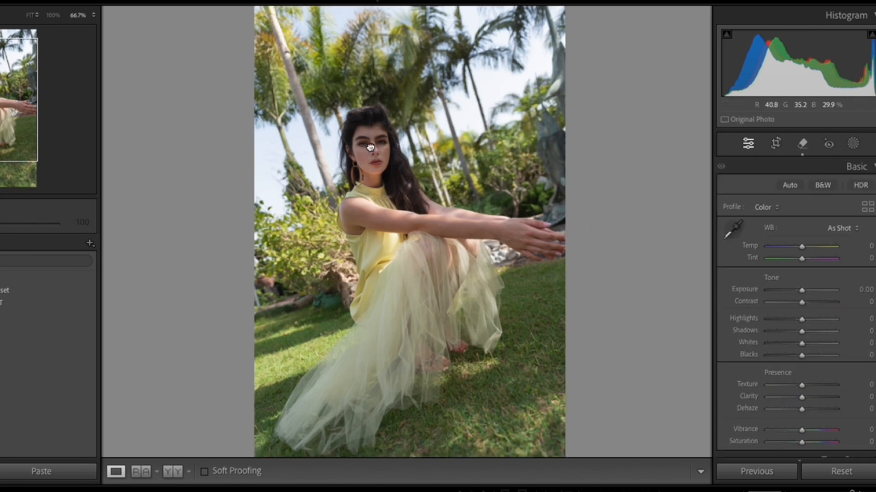
{"action": "left_click", "coordinate": [801, 144]}
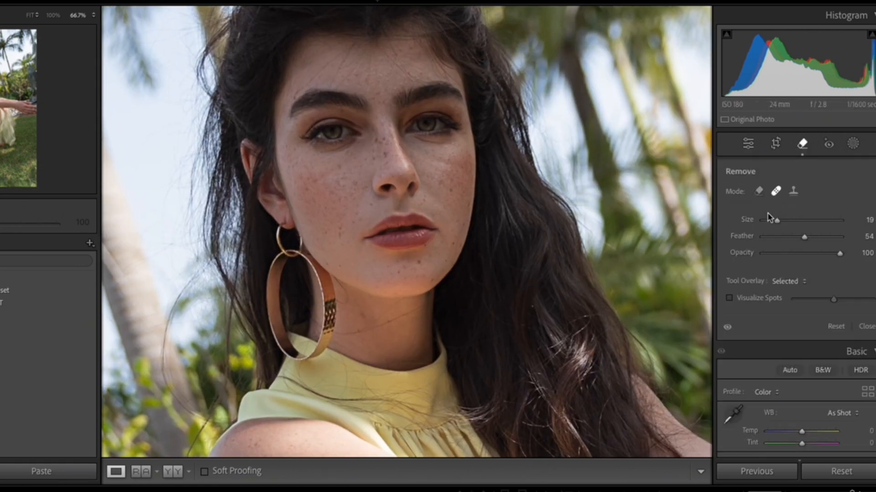
{"action": "scroll", "coordinate": [320, 357], "scroll_direction": "down", "scroll_amount": 5}
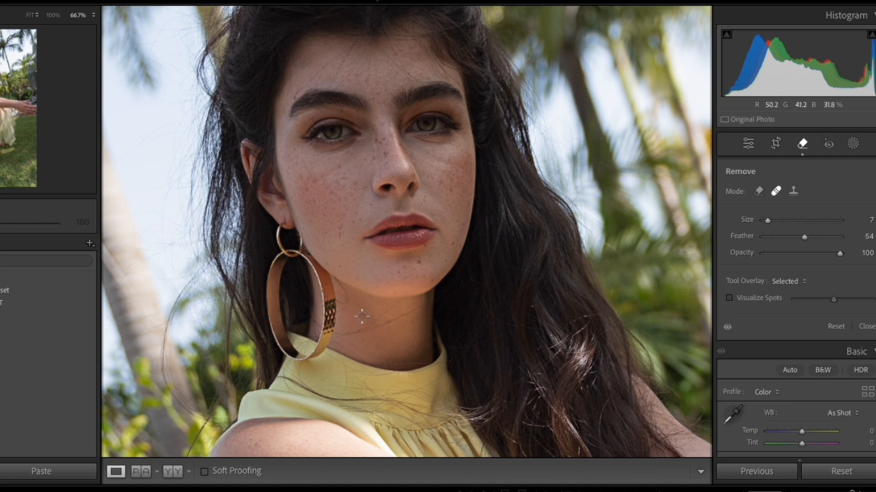
{"action": "left_click", "coordinate": [361, 316]}
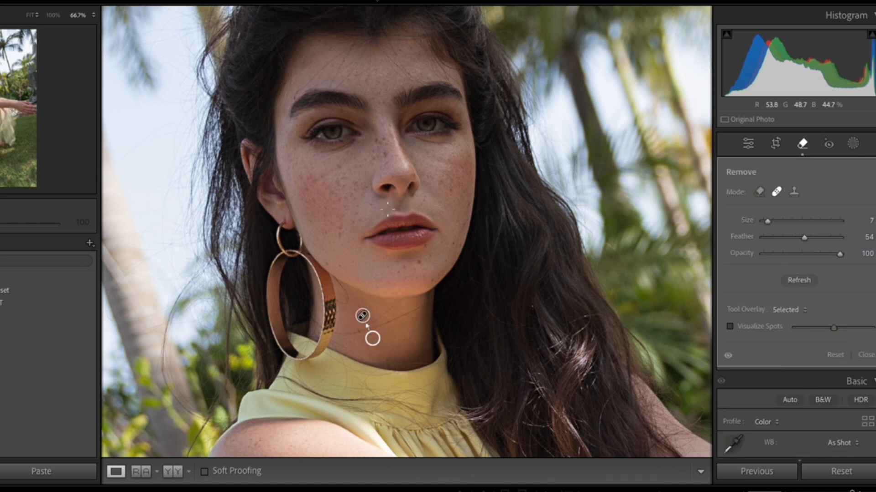
Heal the blemish on the chin with a size 6 brush, sampling from skin nearer the jaw edge
{"action": "scroll", "coordinate": [414, 262], "scroll_direction": "down", "scroll_amount": 1}
{"action": "left_click", "coordinate": [418, 263]}
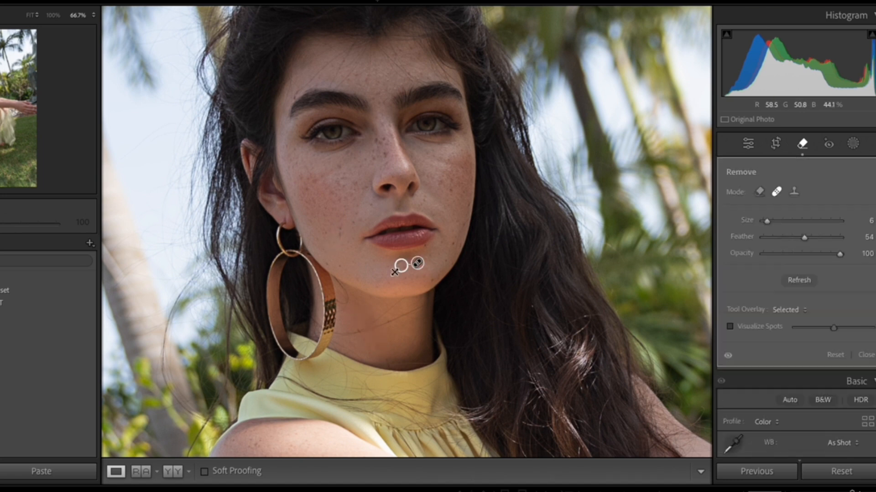
{"action": "mouse_move", "coordinate": [401, 266]}
{"action": "left_mouse_down"}
{"action": "mouse_move", "coordinate": [396, 280]}
{"action": "mouse_move", "coordinate": [427, 278]}
{"action": "mouse_move", "coordinate": [428, 266]}
{"action": "mouse_move", "coordinate": [441, 262]}
{"action": "left_mouse_up"}
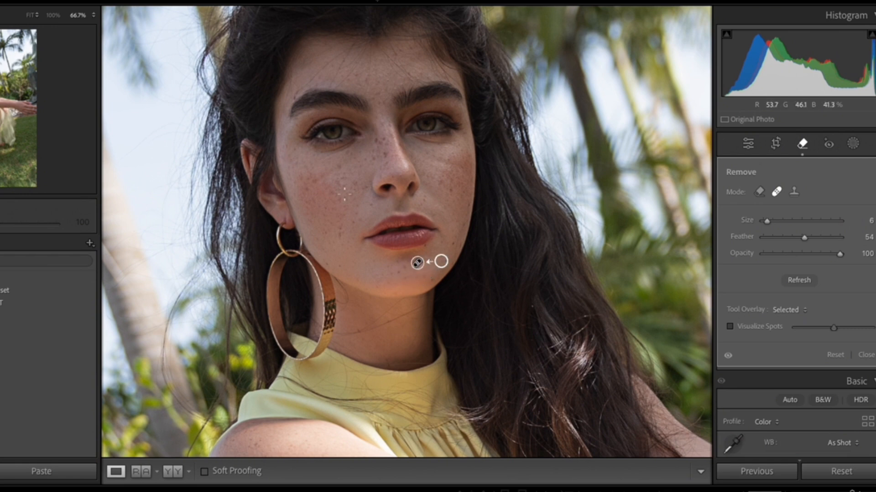
Heal the freckled area on the earring-side cheek with a size 12 brush, adjusting its sample source on the outer cheek
{"action": "scroll", "coordinate": [336, 178], "scroll_direction": "up", "scroll_amount": 2}
{"action": "left_click", "coordinate": [327, 174]}
{"action": "left_click_drag", "start_coordinate": [302, 179], "coordinate": [308, 184]}
{"action": "key", "text": "Escape"}
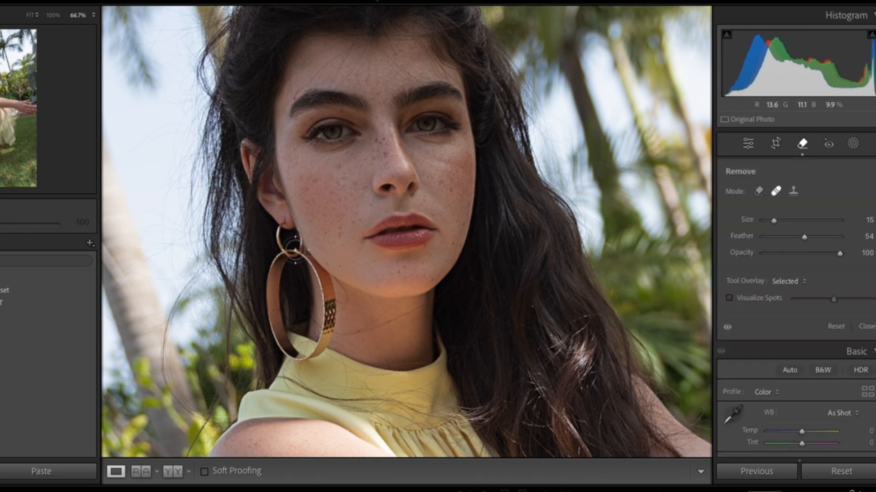
Try healing the cheek opposite the earring from skin just below it, set opacity to 62, and delete the spot
{"action": "left_click", "coordinate": [438, 162]}
{"action": "left_click_drag", "start_coordinate": [431, 191], "coordinate": [451, 183]}
{"action": "left_click_drag", "start_coordinate": [840, 254], "coordinate": [811, 254]}
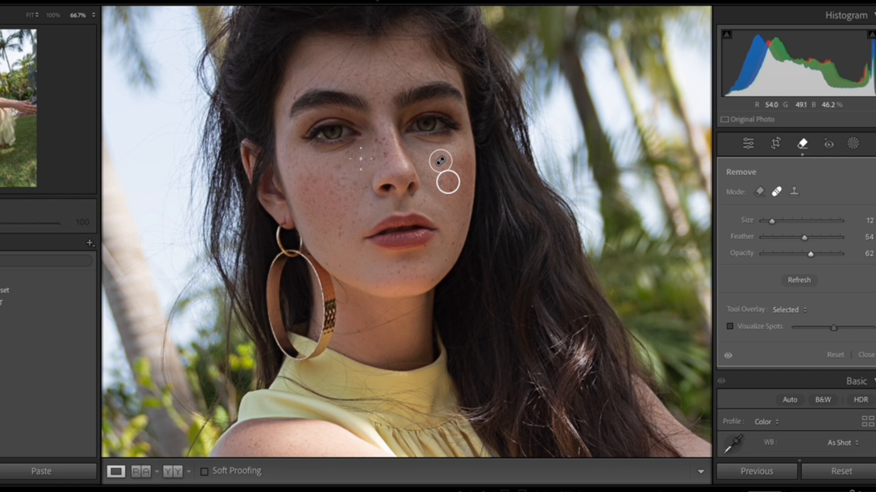
{"action": "key", "text": "Delete"}
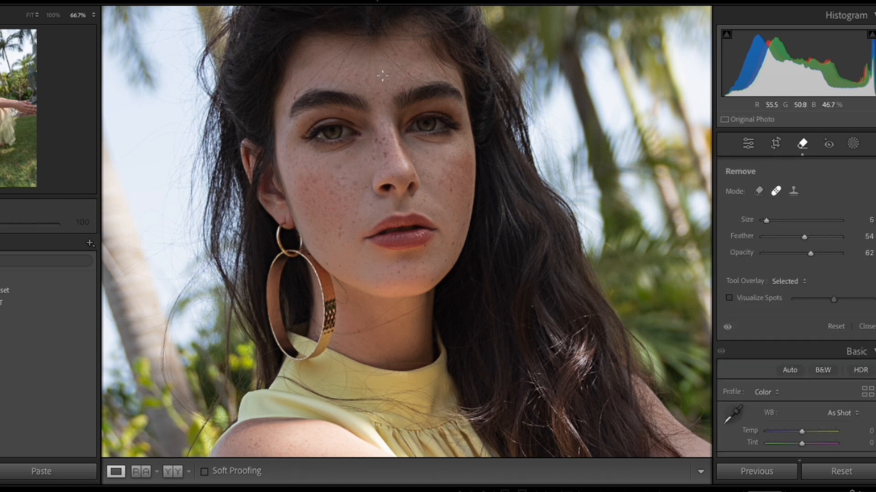
Heal the small forehead blemish with a size 5 brush and check the skin using Visualize Spots
{"action": "left_click", "coordinate": [382, 75]}
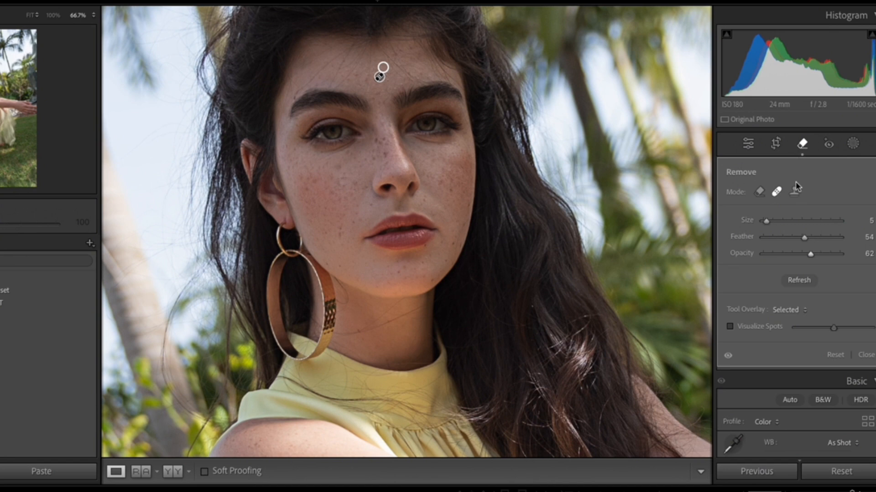
{"action": "left_click", "coordinate": [730, 327]}
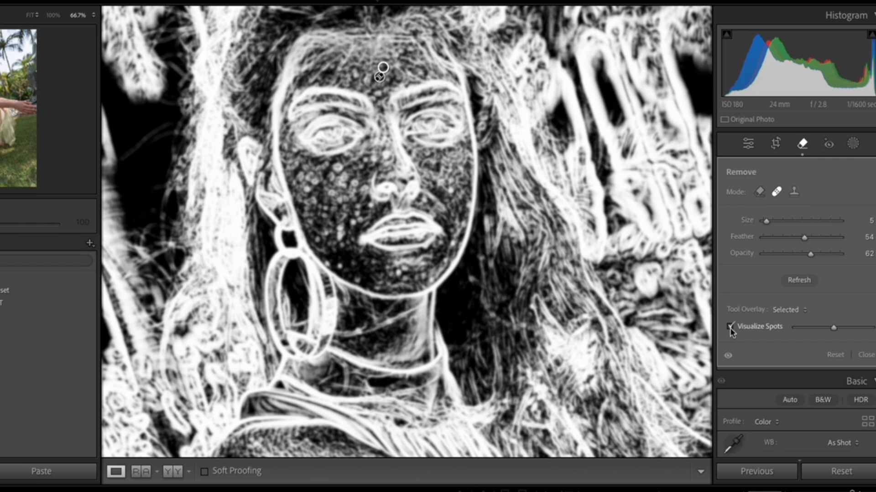
{"action": "left_click", "coordinate": [730, 327]}
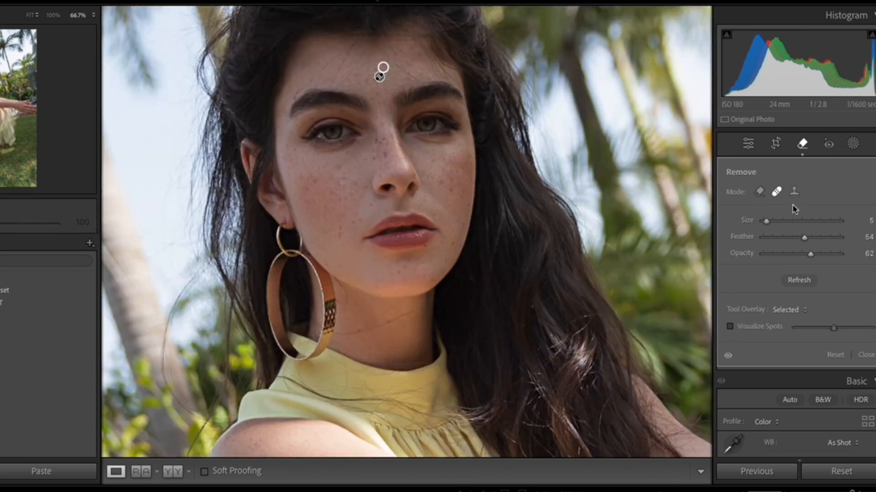
Examine the whole photo for remaining spots with the Remove tool's Visualize Spots view, and restore the normal view
{"action": "left_click", "coordinate": [802, 145]}
{"action": "key", "text": "z"}
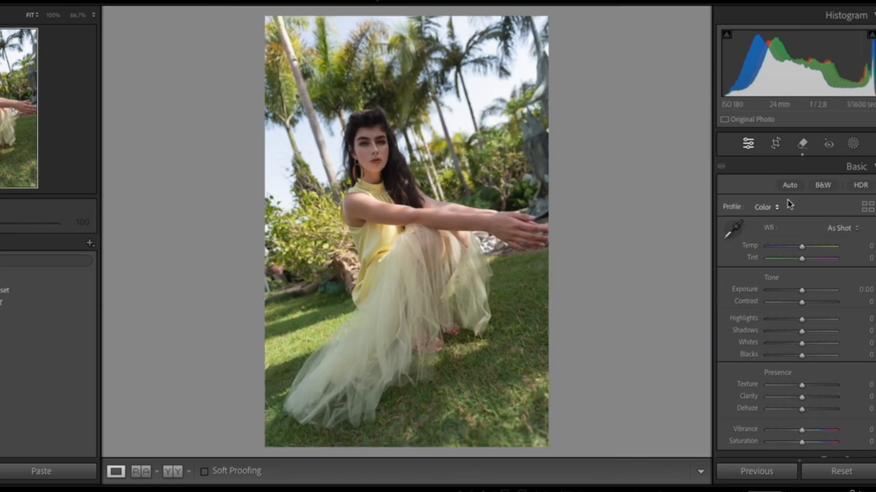
{"action": "left_click", "coordinate": [803, 144]}
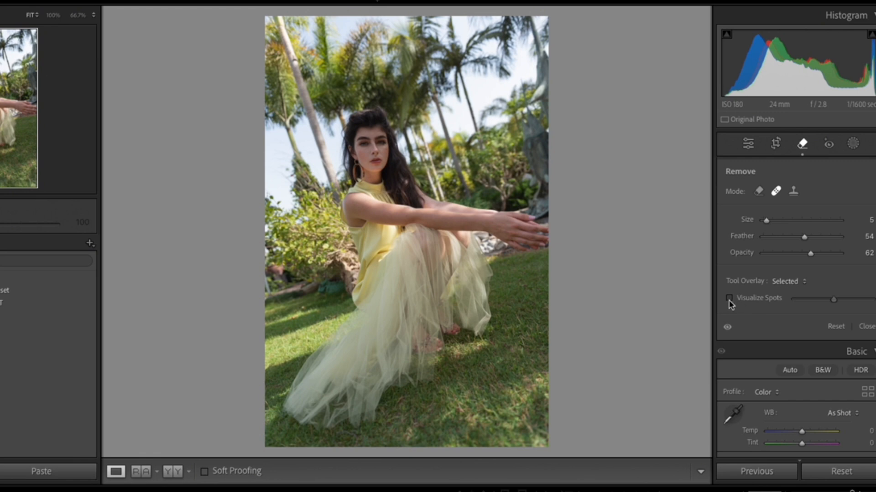
{"action": "left_click", "coordinate": [730, 299]}
{"action": "left_click", "coordinate": [730, 298]}
{"action": "left_click", "coordinate": [729, 299]}
{"action": "left_click", "coordinate": [730, 299]}
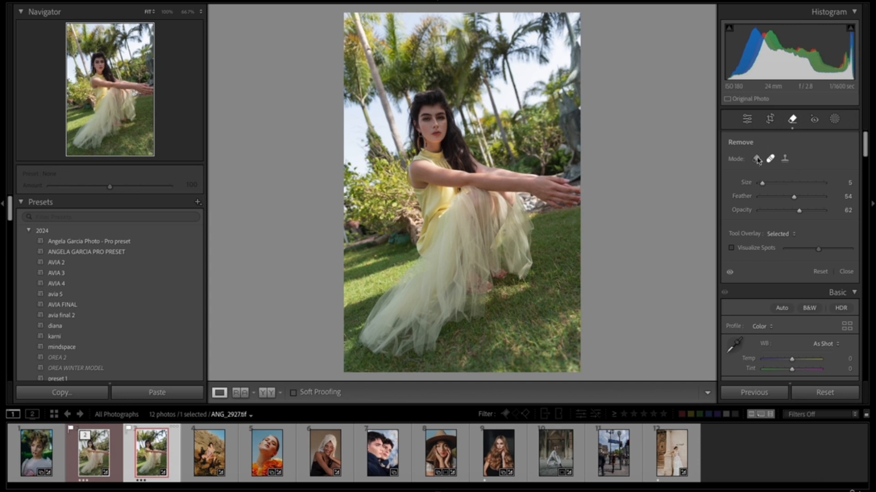
Remove the trash bin beside the traffic light in the Palais Royal photo using Generative AI at brush size 24
{"action": "left_click", "coordinate": [755, 159]}
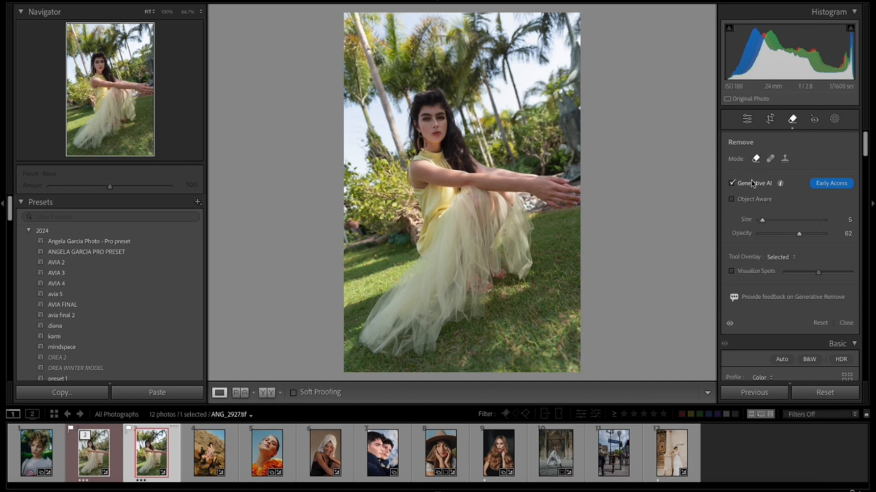
{"action": "left_click", "coordinate": [607, 471]}
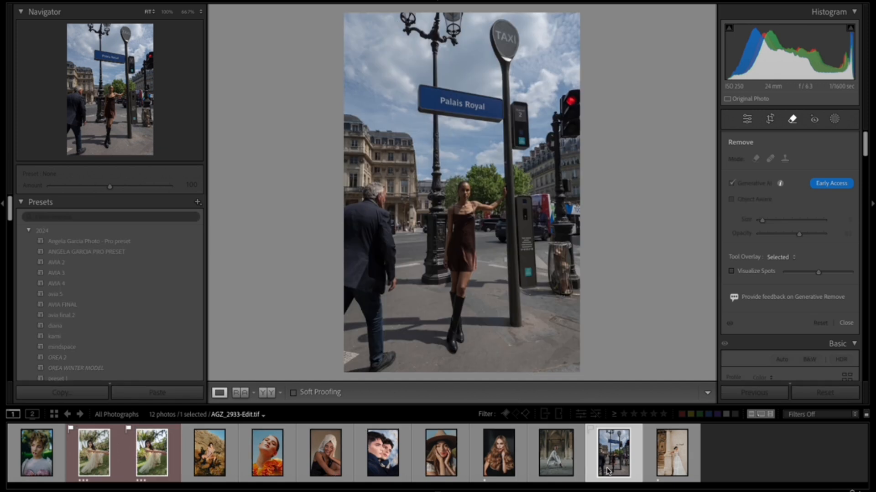
{"action": "mouse_move", "coordinate": [762, 220]}
{"action": "left_mouse_down"}
{"action": "mouse_move", "coordinate": [788, 222]}
{"action": "mouse_move", "coordinate": [775, 225]}
{"action": "left_mouse_up"}
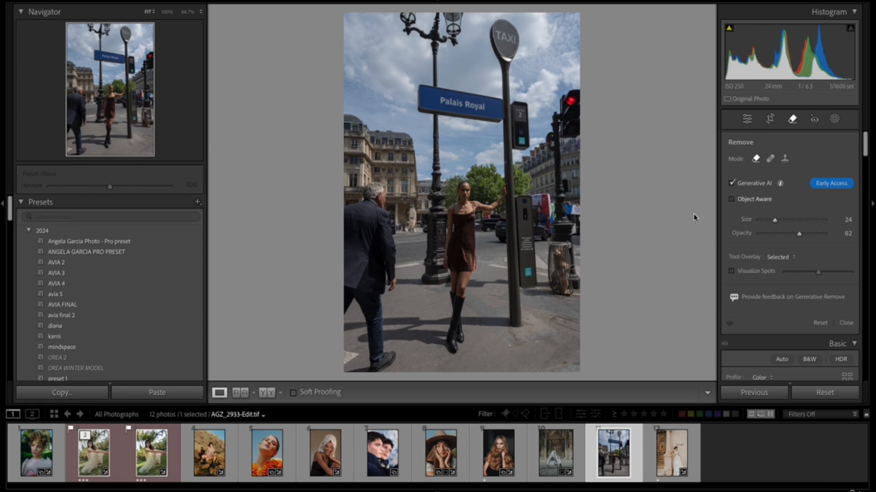
{"action": "mouse_move", "coordinate": [557, 249]}
{"action": "left_mouse_down"}
{"action": "mouse_move", "coordinate": [564, 290]}
{"action": "mouse_move", "coordinate": [556, 287]}
{"action": "left_mouse_up"}
{"action": "left_click", "coordinate": [841, 217]}
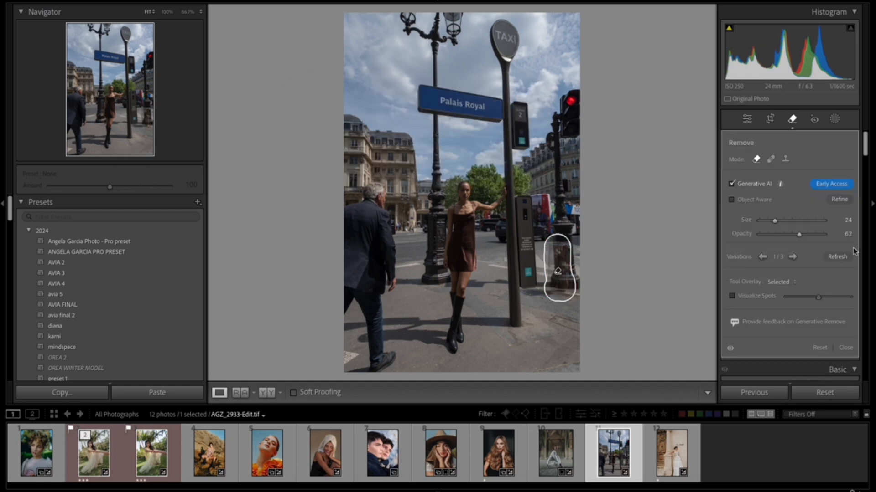
Remove the wooden door from the chapel bride photo with Generative AI and Object Aware at brush size 43
{"action": "key", "text": "Right"}
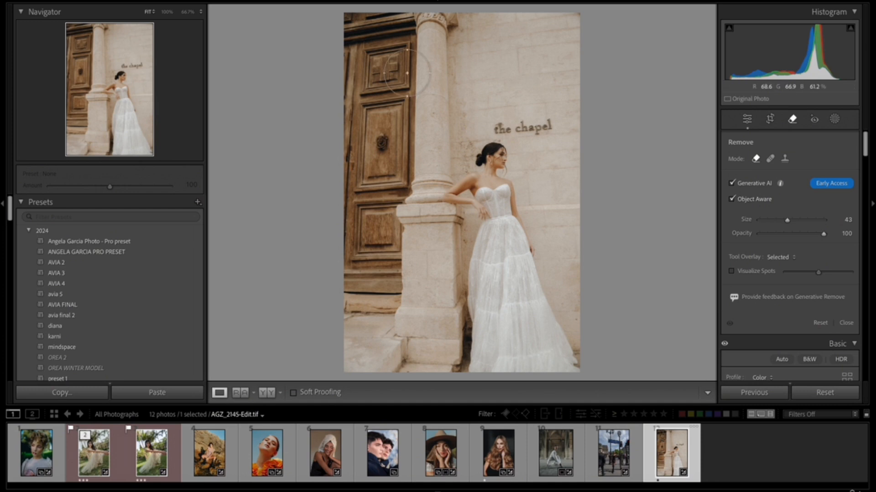
{"action": "mouse_move", "coordinate": [362, 18]}
{"action": "left_mouse_down"}
{"action": "mouse_move", "coordinate": [372, 86]}
{"action": "mouse_move", "coordinate": [369, 203]}
{"action": "mouse_move", "coordinate": [354, 283]}
{"action": "mouse_move", "coordinate": [338, 218]}
{"action": "mouse_move", "coordinate": [345, 90]}
{"action": "mouse_move", "coordinate": [362, 107]}
{"action": "mouse_move", "coordinate": [393, 5]}
{"action": "mouse_move", "coordinate": [416, 5]}
{"action": "mouse_move", "coordinate": [412, 169]}
{"action": "mouse_move", "coordinate": [385, 325]}
{"action": "mouse_move", "coordinate": [331, 327]}
{"action": "left_mouse_up"}
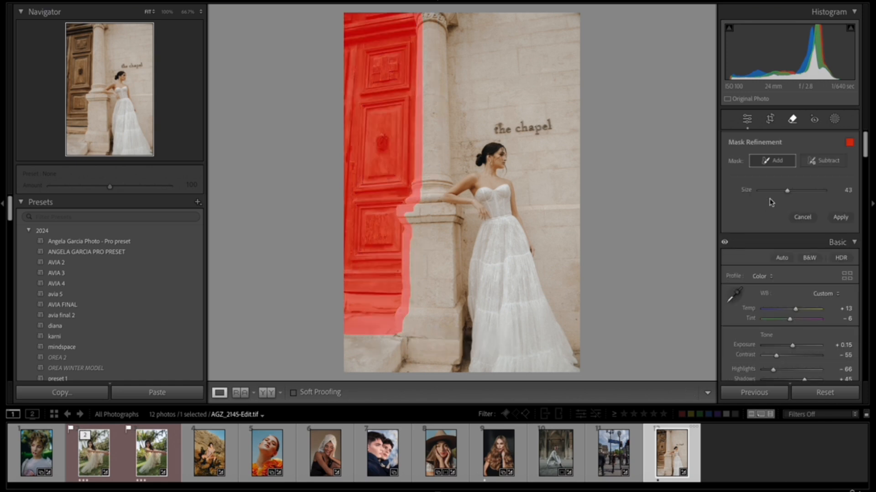
{"action": "left_click", "coordinate": [840, 218]}
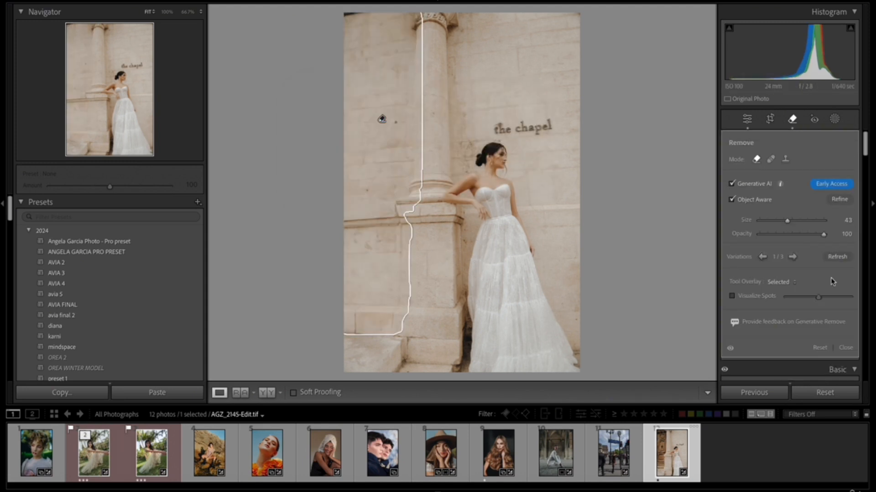
Compare the generated variations of the door removal and return to the first one
{"action": "left_click", "coordinate": [792, 257]}
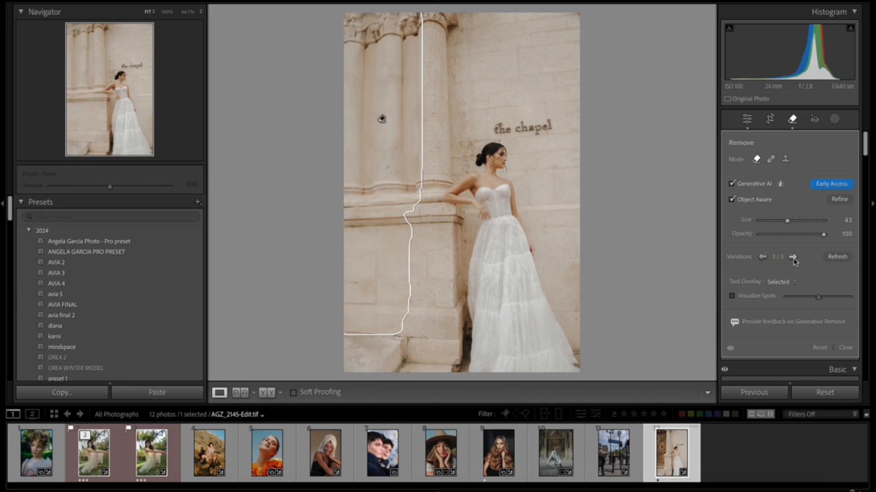
{"action": "left_click", "coordinate": [792, 259]}
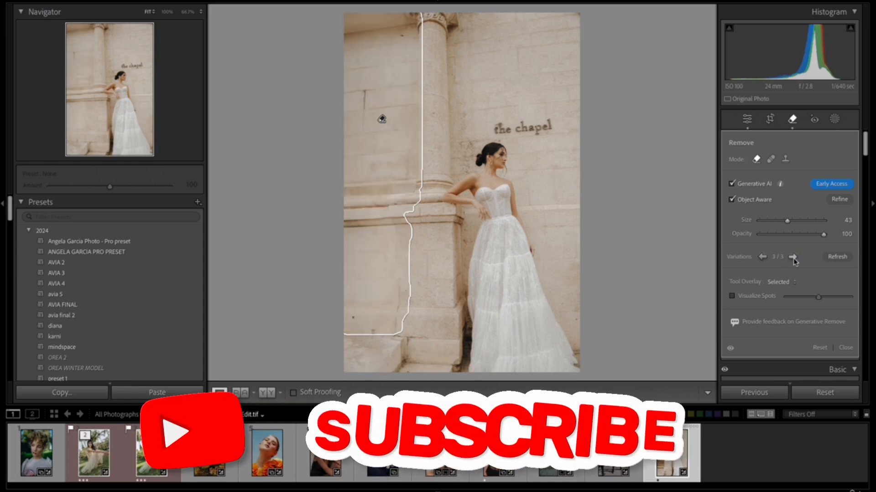
{"action": "left_click", "coordinate": [792, 258]}
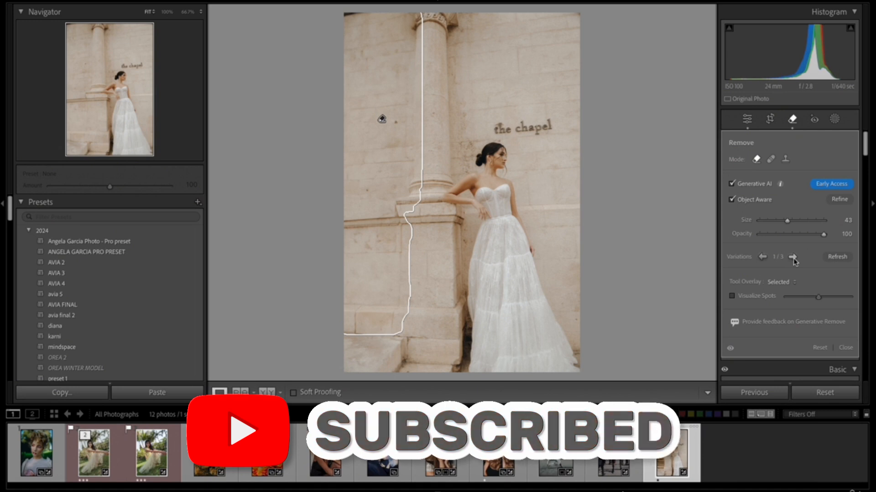
Cycle through the generated variations of the door removal again and settle on the third one
{"action": "left_click", "coordinate": [793, 258]}
{"action": "left_click", "coordinate": [792, 258]}
{"action": "left_click", "coordinate": [835, 257]}
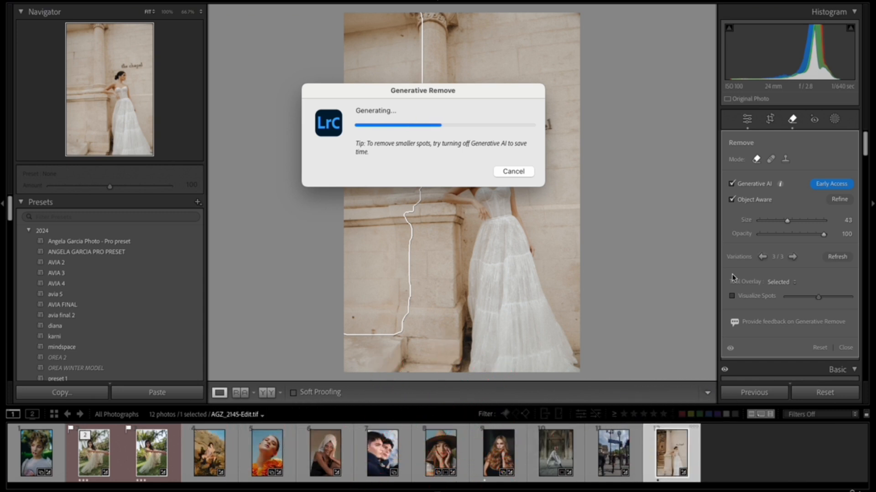
{"action": "left_click", "coordinate": [793, 257]}
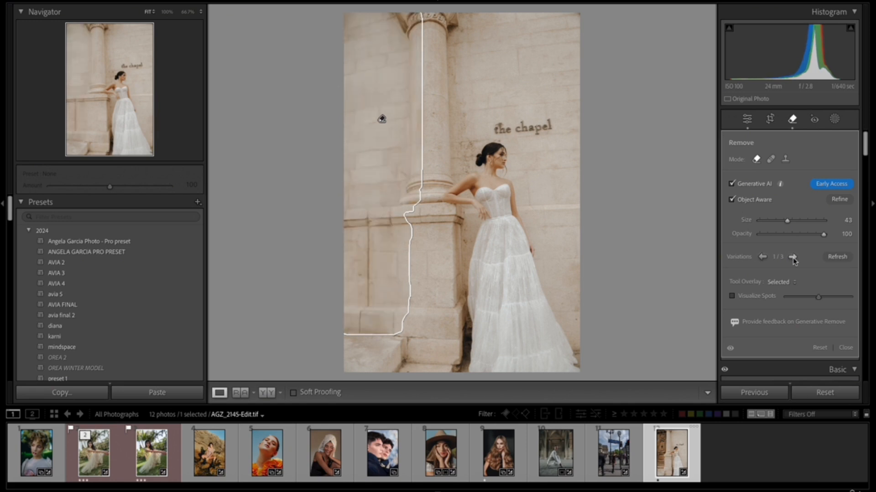
{"action": "left_click", "coordinate": [792, 257]}
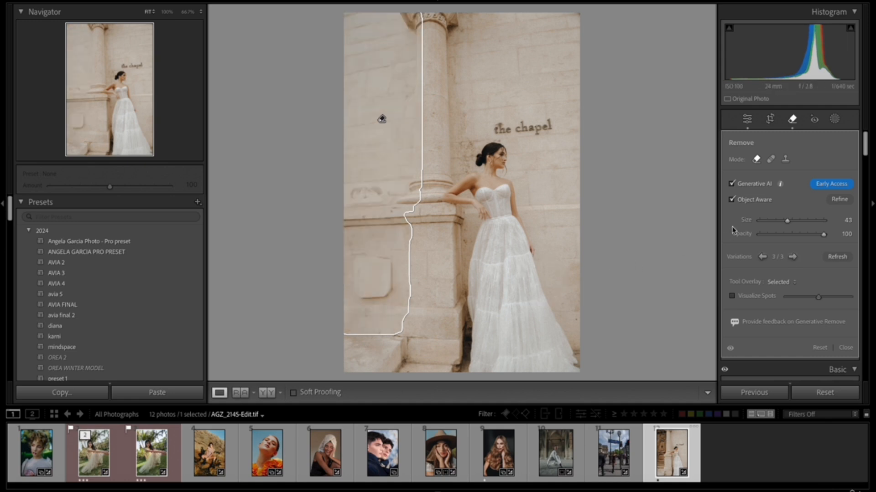
{"action": "left_click", "coordinate": [786, 121]}
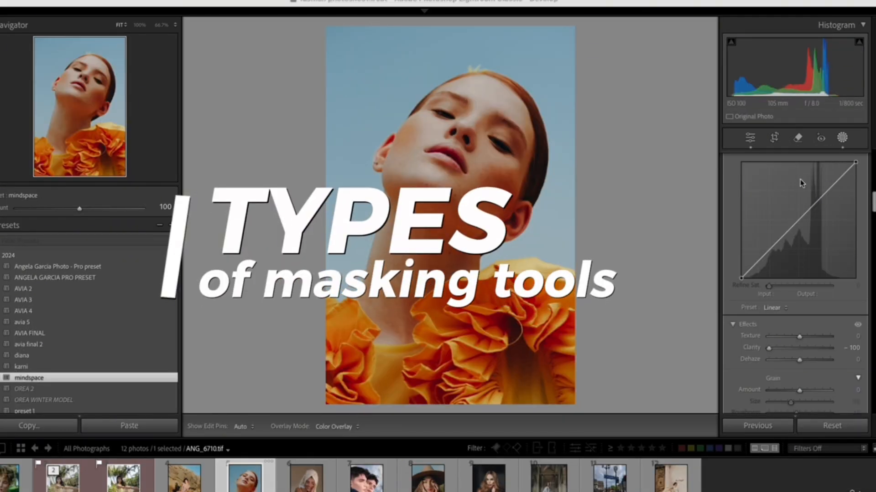
Brush a new mask along the jawline of the orange-dress portrait at brush size 7.3 with Shadows at 28
{"action": "left_click", "coordinate": [843, 141]}
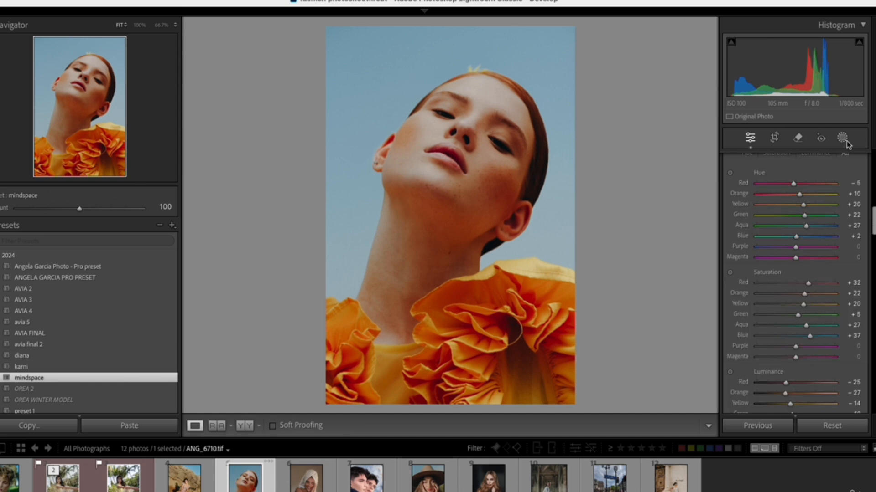
{"action": "left_click", "coordinate": [843, 141]}
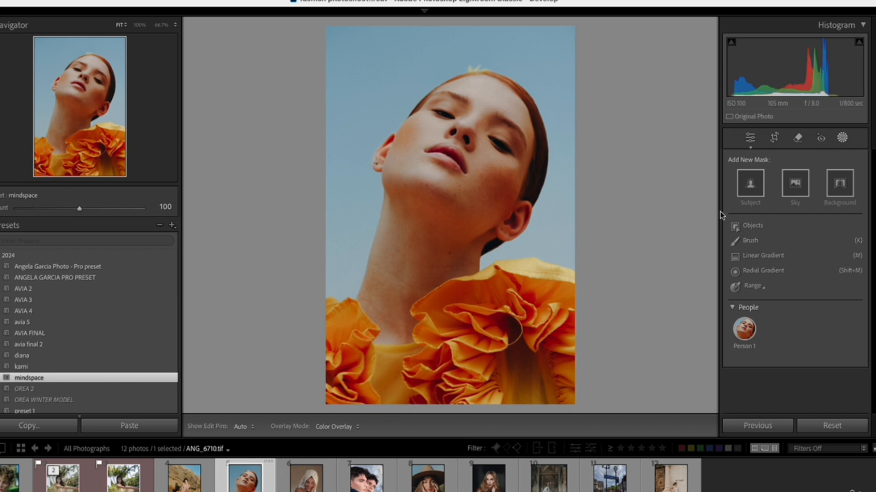
{"action": "left_click_drag", "start_coordinate": [719, 211], "coordinate": [631, 210]}
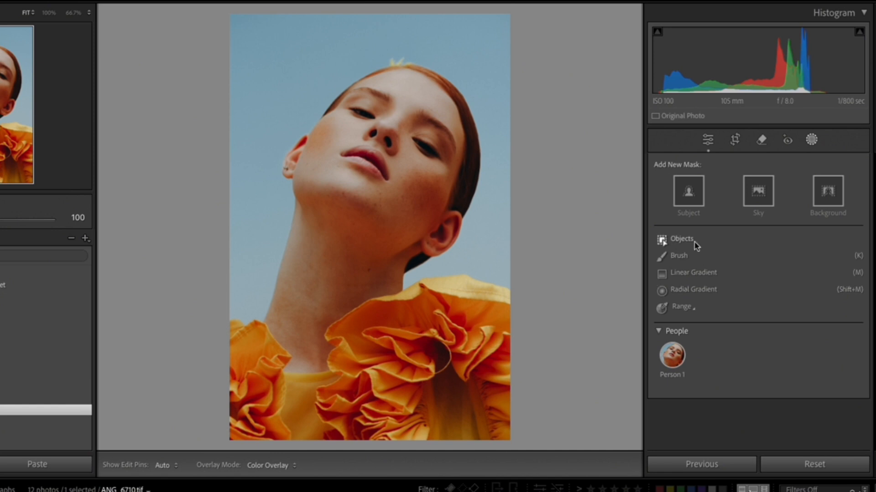
{"action": "left_click", "coordinate": [686, 257]}
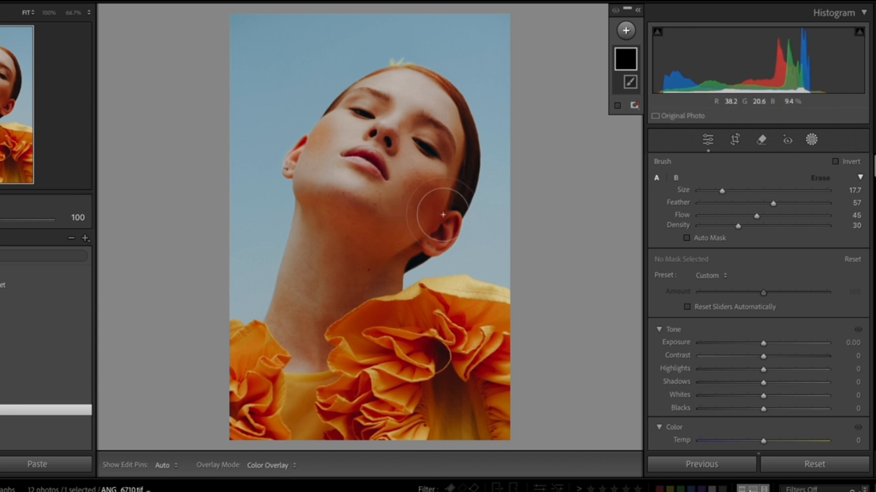
{"action": "left_click_drag", "start_coordinate": [722, 191], "coordinate": [712, 192]}
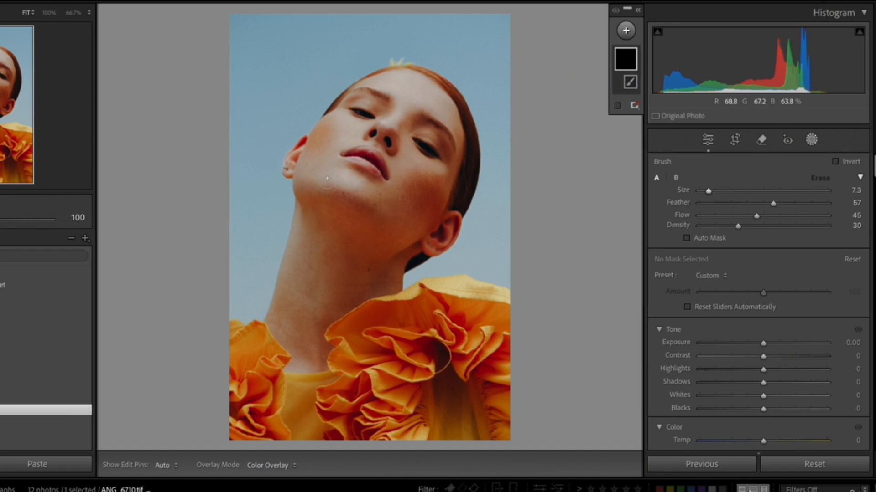
{"action": "left_click", "coordinate": [781, 383]}
{"action": "left_click_drag", "start_coordinate": [305, 206], "coordinate": [352, 203]}
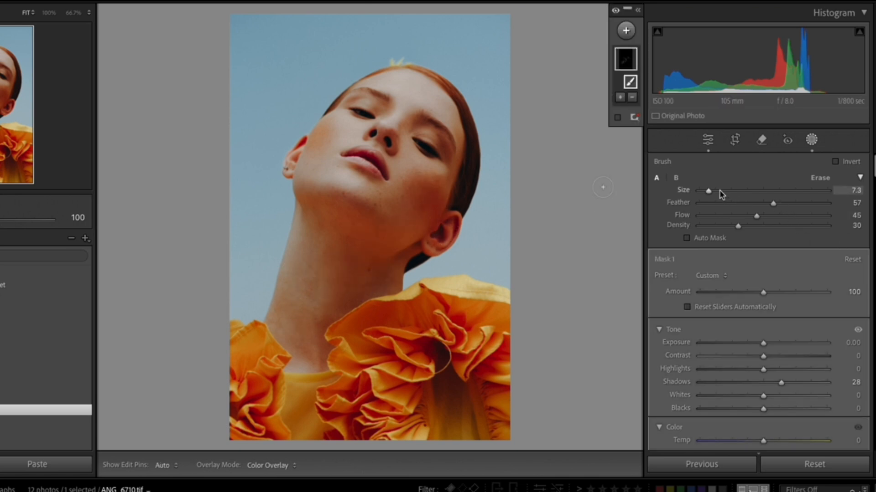
Set the mask brush to size 16.2, feather 43 and flow 61, and finish the brush mask
{"action": "mouse_move", "coordinate": [773, 204]}
{"action": "left_mouse_down"}
{"action": "mouse_move", "coordinate": [755, 203]}
{"action": "mouse_move", "coordinate": [777, 216]}
{"action": "left_mouse_up"}
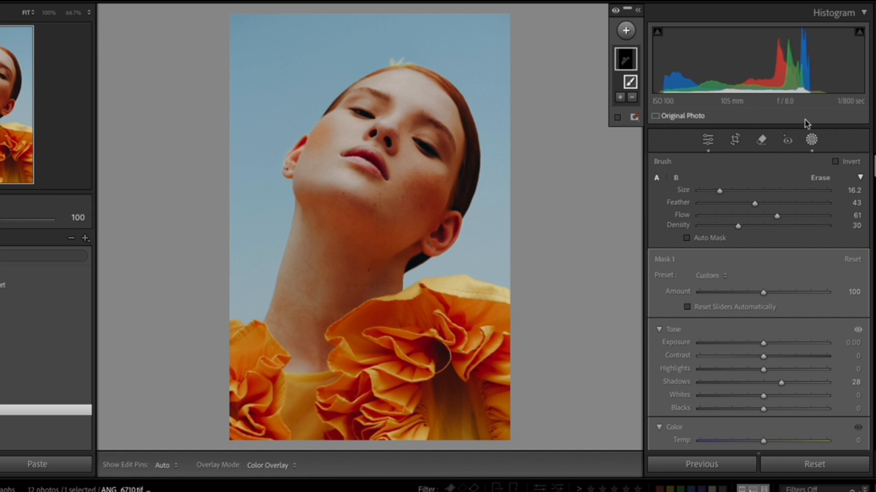
{"action": "left_click", "coordinate": [813, 141]}
{"action": "left_click", "coordinate": [812, 140]}
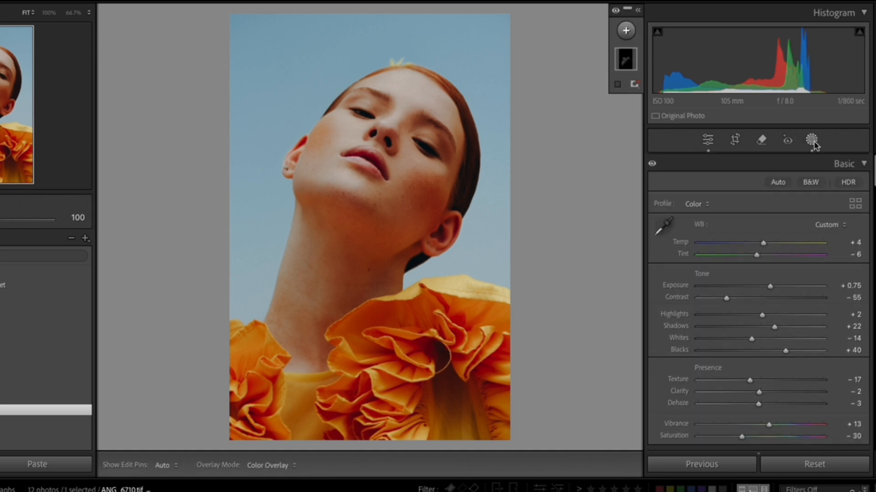
Add a linear gradient mask running diagonally from the face to the shoulder, with Clarity 3 and Shadows -34
{"action": "left_click", "coordinate": [625, 31]}
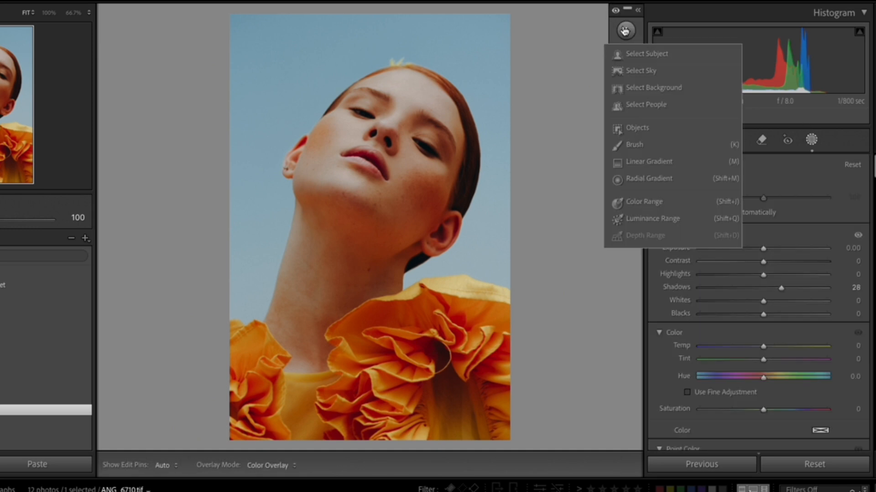
{"action": "left_click", "coordinate": [649, 162]}
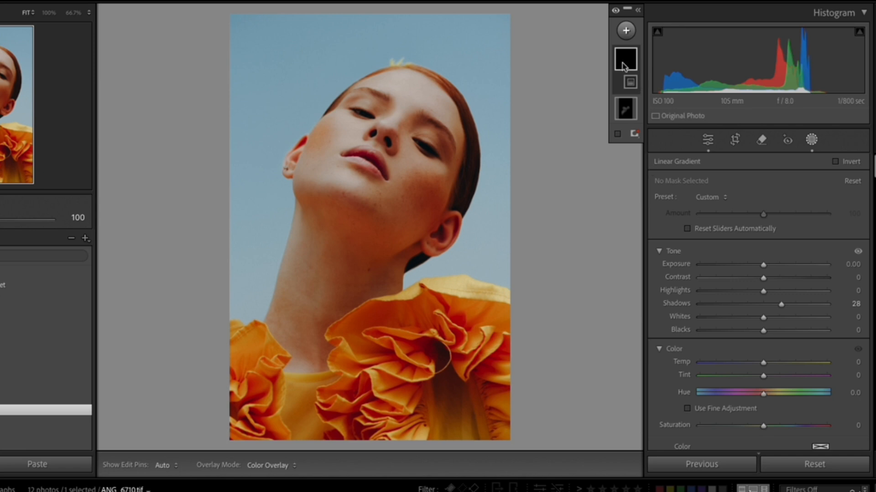
{"action": "left_click_drag", "start_coordinate": [336, 165], "coordinate": [472, 274]}
{"action": "scroll", "coordinate": [743, 371], "scroll_direction": "down", "scroll_amount": 1}
{"action": "scroll", "coordinate": [744, 371], "scroll_direction": "down", "scroll_amount": 5}
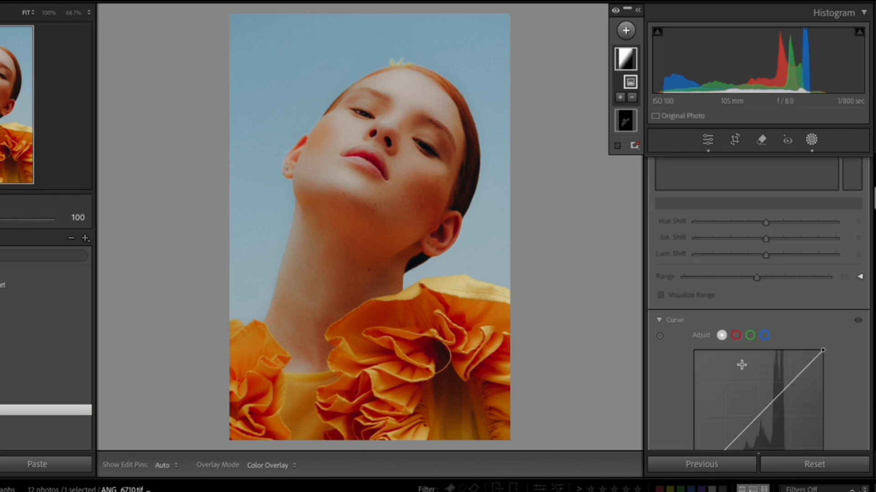
{"action": "left_click_drag", "start_coordinate": [764, 336], "coordinate": [766, 342]}
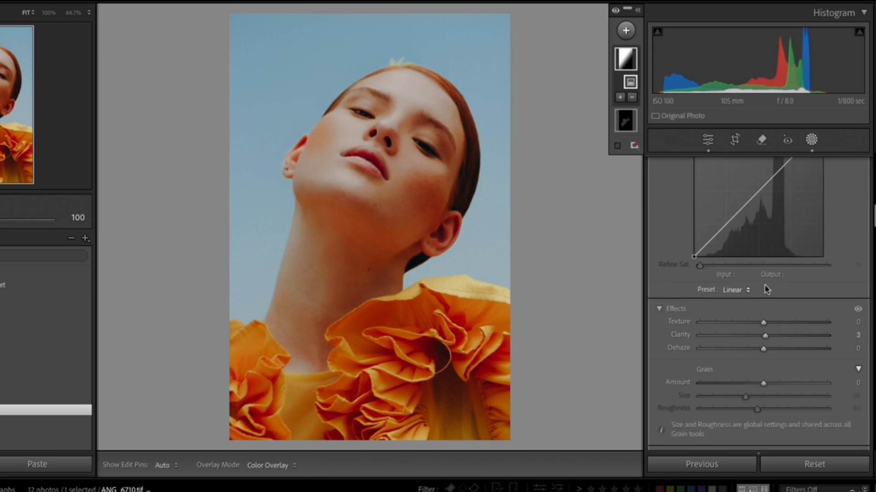
{"action": "scroll", "coordinate": [764, 284], "scroll_direction": "up", "scroll_amount": 5}
{"action": "scroll", "coordinate": [760, 268], "scroll_direction": "up", "scroll_amount": 3}
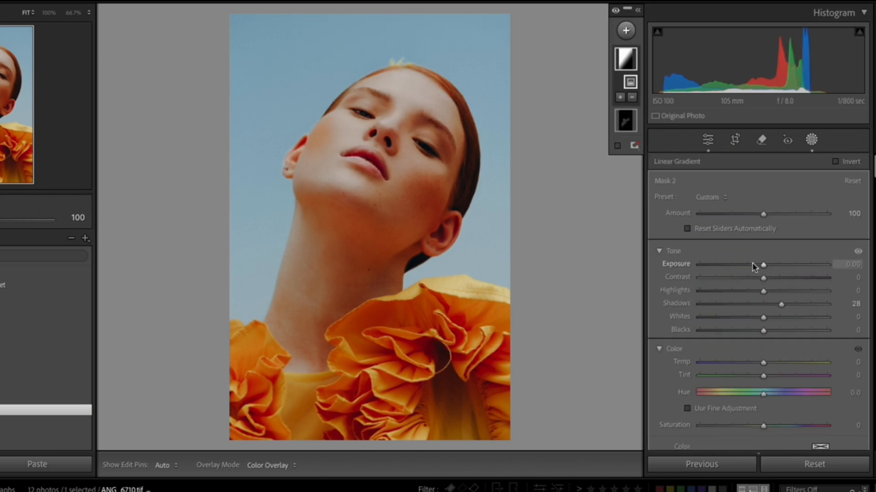
{"action": "left_click_drag", "start_coordinate": [763, 304], "coordinate": [743, 312]}
Add a radial gradient mask over the woman's face and neck and adjust its placement
{"action": "left_click", "coordinate": [627, 31]}
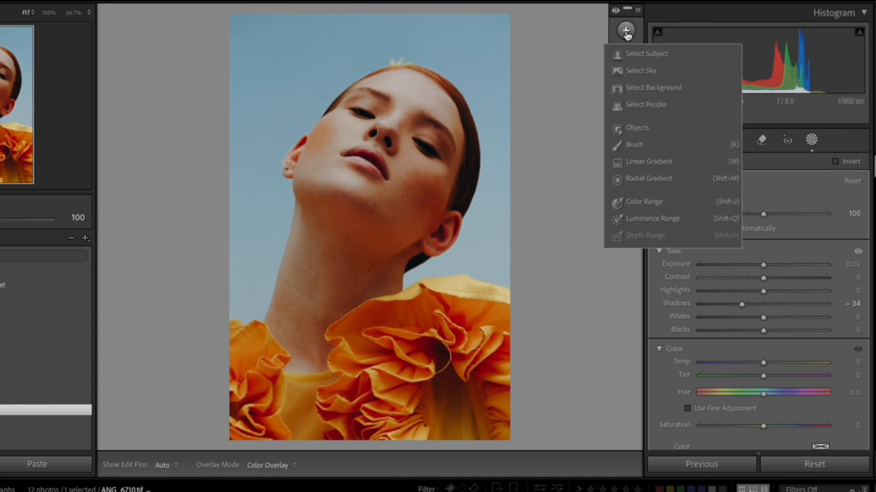
{"action": "left_click", "coordinate": [649, 179]}
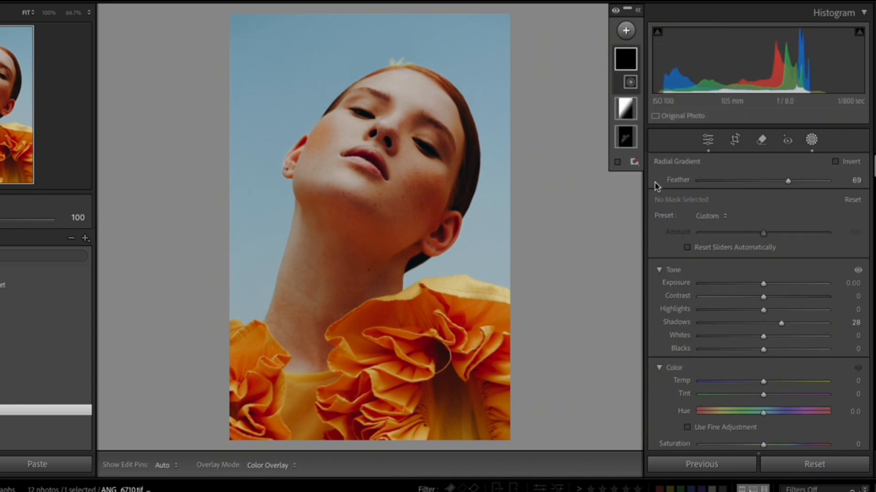
{"action": "left_click_drag", "start_coordinate": [365, 161], "coordinate": [478, 336]}
{"action": "left_click_drag", "start_coordinate": [366, 167], "coordinate": [393, 205]}
Set the radial gradient mask's Whites to -24 and Blacks to 17
{"action": "left_click_drag", "start_coordinate": [763, 336], "coordinate": [771, 336]}
{"action": "left_click", "coordinate": [773, 351]}
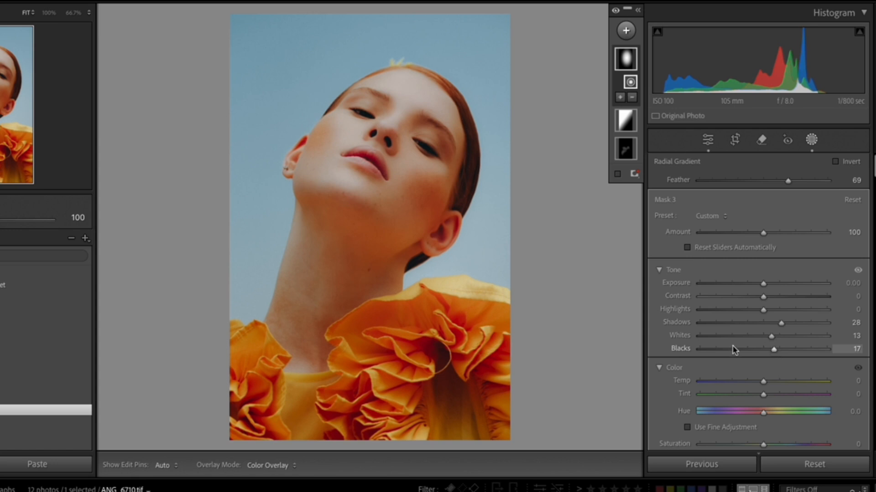
{"action": "left_click", "coordinate": [747, 336]}
{"action": "scroll", "coordinate": [702, 263], "scroll_direction": "down", "scroll_amount": 5}
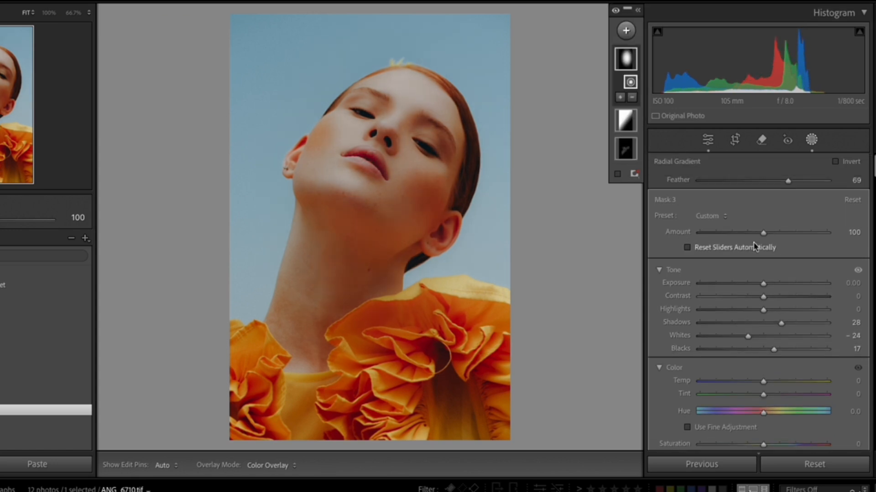
{"action": "scroll", "coordinate": [762, 374], "scroll_direction": "down", "scroll_amount": 10}
{"action": "scroll", "coordinate": [763, 374], "scroll_direction": "up", "scroll_amount": 15}
Compare the radial gradient mask inverted and not inverted, and leave it inverted
{"action": "left_click", "coordinate": [834, 164]}
{"action": "left_click", "coordinate": [834, 163]}
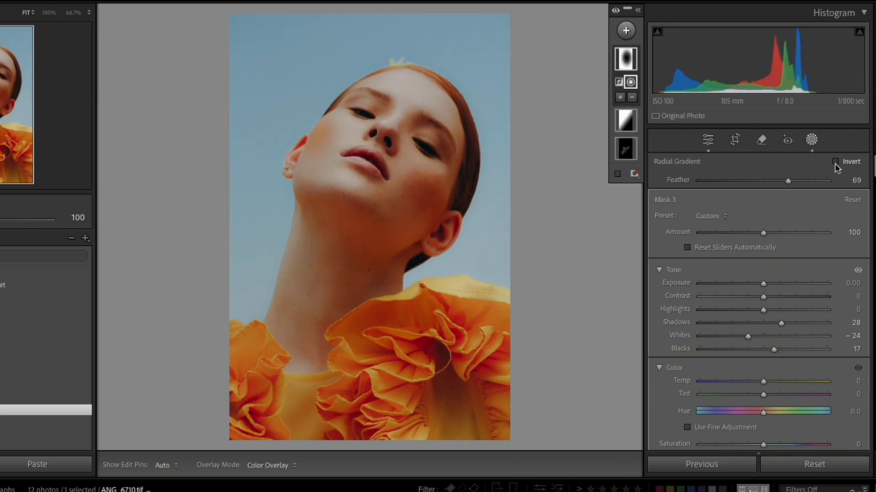
{"action": "left_click", "coordinate": [834, 163]}
{"action": "left_click", "coordinate": [834, 163]}
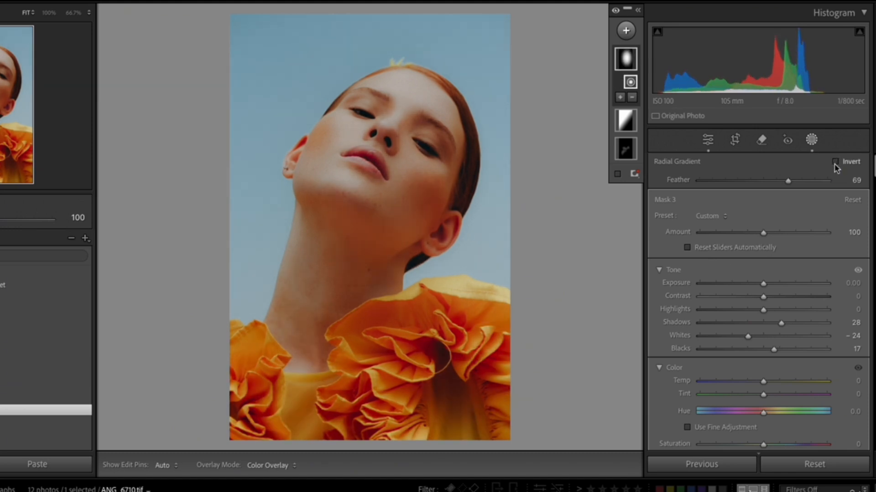
{"action": "left_click", "coordinate": [835, 163]}
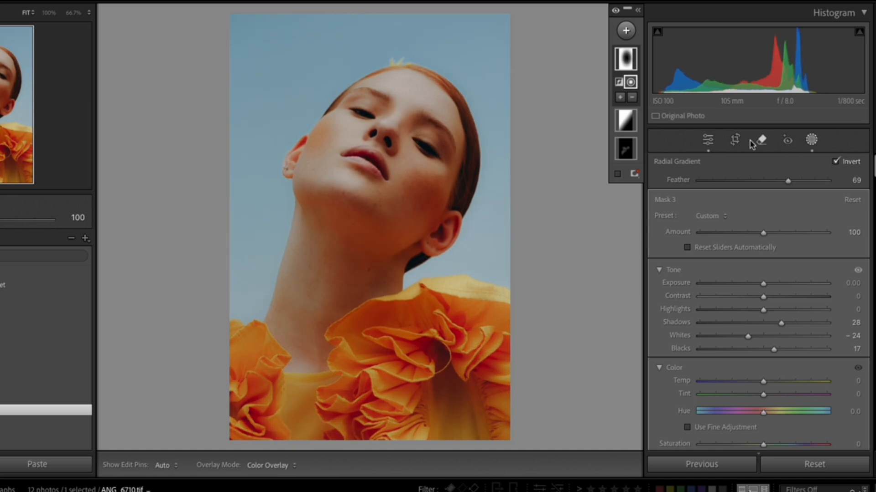
Add a Color Range mask sampled from the orange ruffled dress, with Shadows -34 and Saturation -17
{"action": "left_click", "coordinate": [626, 31]}
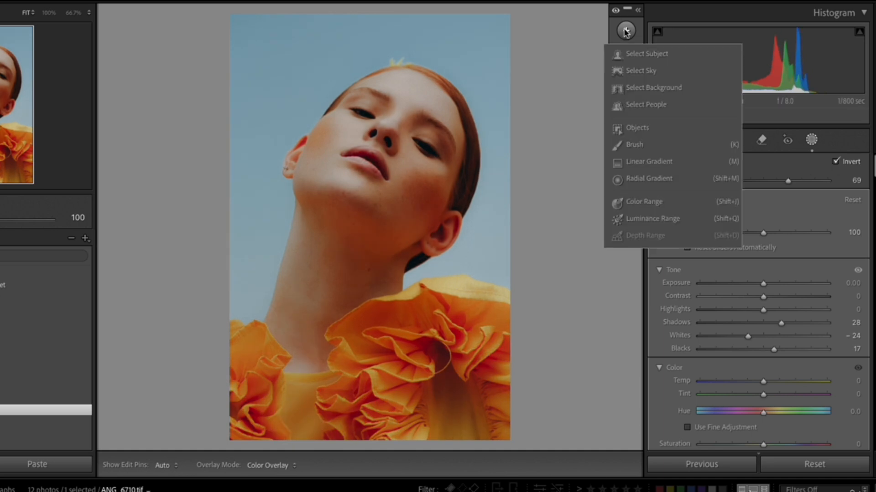
{"action": "left_click", "coordinate": [645, 201]}
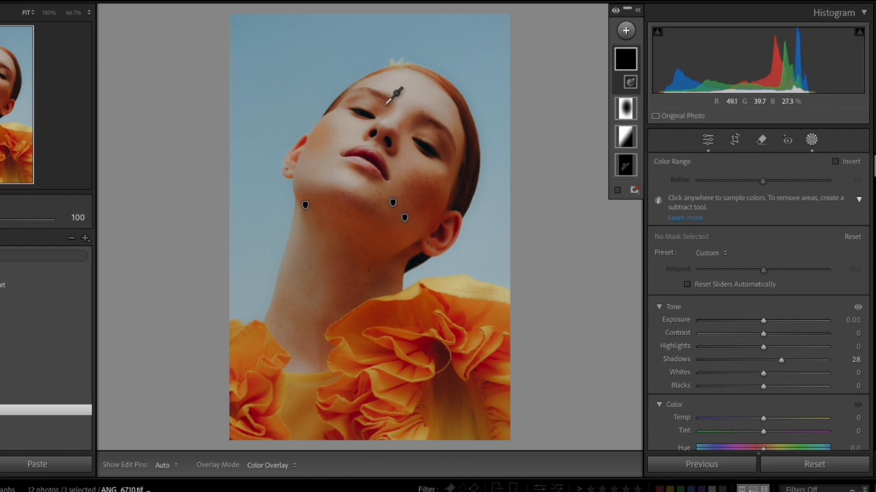
{"action": "left_click", "coordinate": [411, 316]}
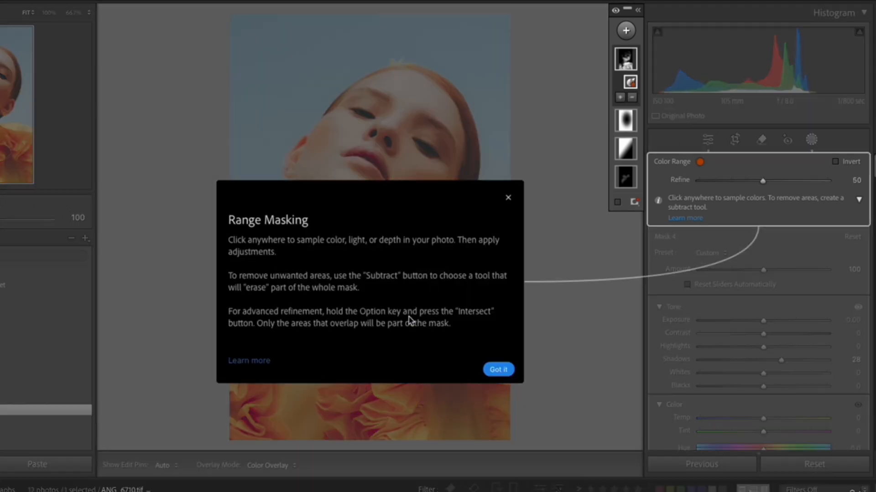
{"action": "left_click", "coordinate": [497, 371]}
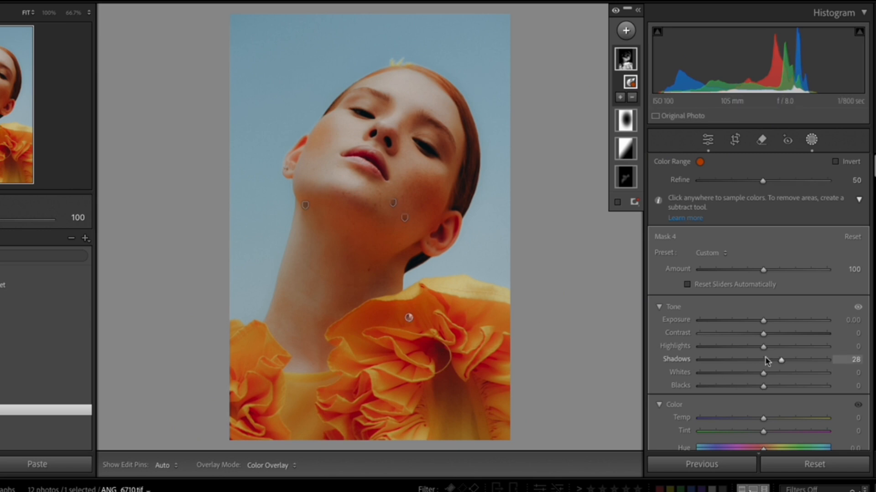
{"action": "left_click_drag", "start_coordinate": [781, 360], "coordinate": [742, 362]}
{"action": "scroll", "coordinate": [754, 429], "scroll_direction": "down", "scroll_amount": 3}
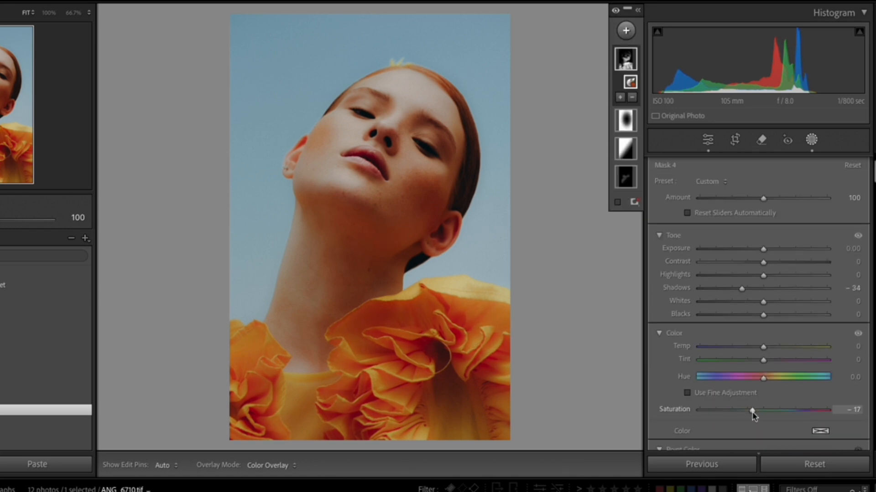
Add a Luminance Range mask, sampling first the forehead and finally the dark hair by the ear, with Blacks at -14
{"action": "left_click", "coordinate": [621, 37]}
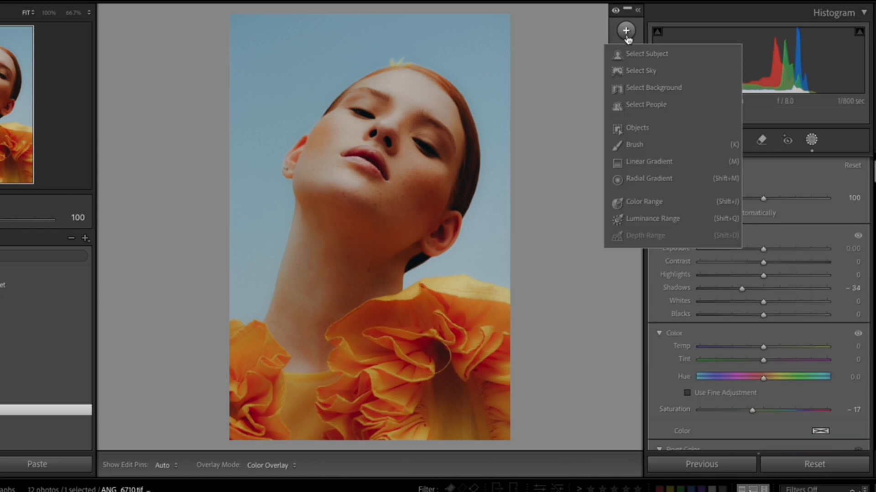
{"action": "left_click", "coordinate": [651, 220]}
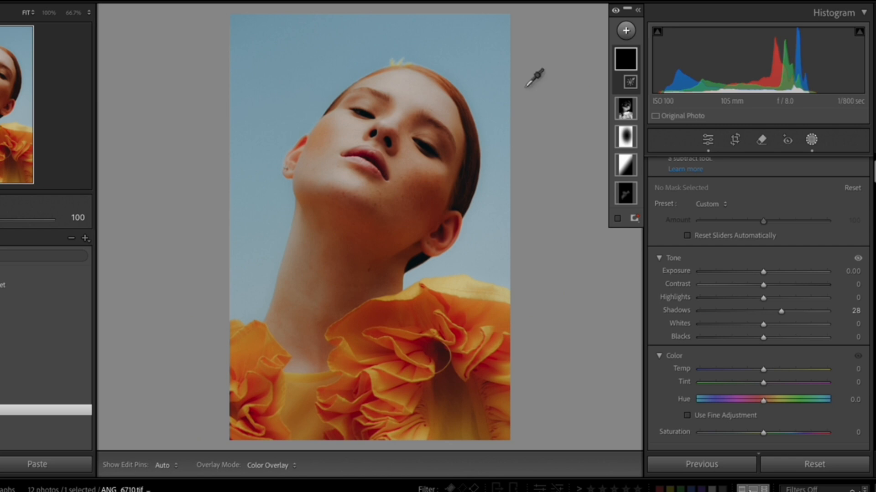
{"action": "left_click", "coordinate": [405, 90]}
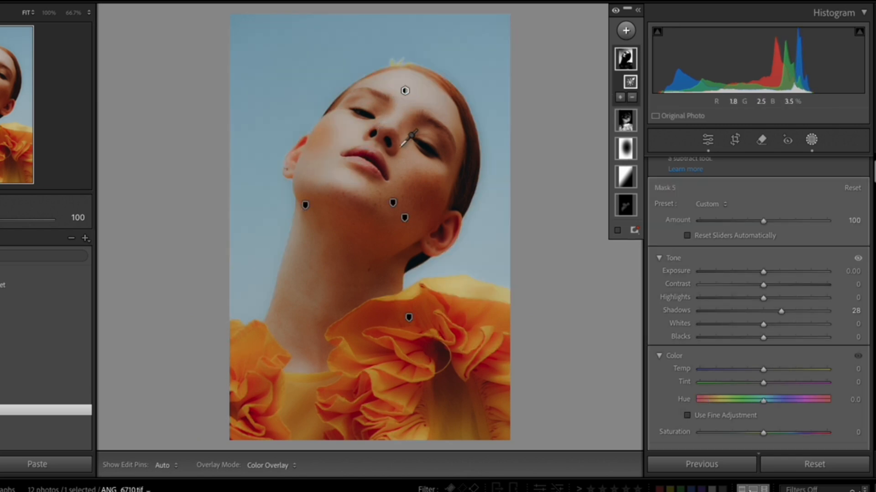
{"action": "left_click", "coordinate": [458, 202]}
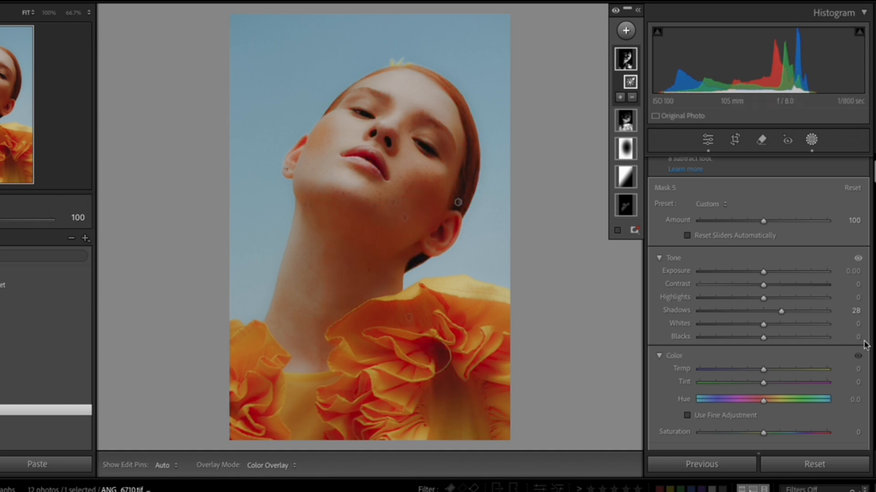
{"action": "mouse_move", "coordinate": [762, 339]}
{"action": "left_mouse_down"}
{"action": "mouse_move", "coordinate": [772, 338]}
{"action": "mouse_move", "coordinate": [736, 338]}
{"action": "mouse_move", "coordinate": [755, 348]}
{"action": "left_mouse_up"}
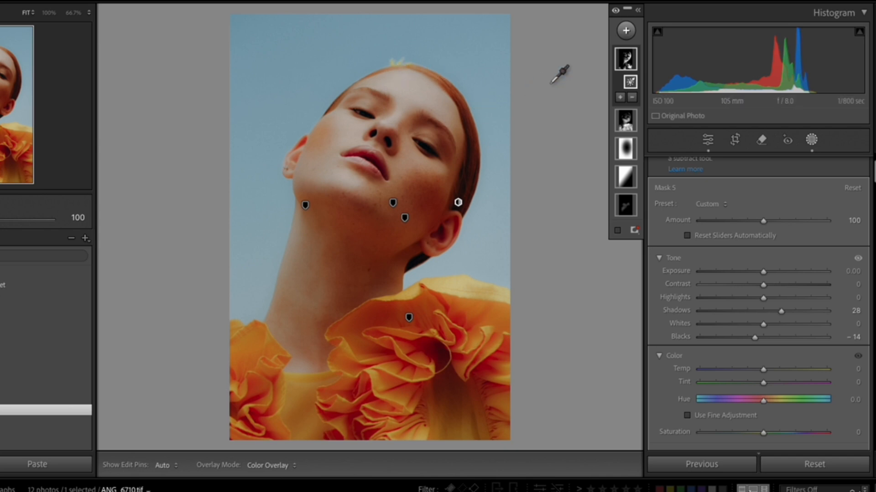
Add a Select Subject mask covering the woman and lower its Shadows
{"action": "left_click", "coordinate": [626, 32]}
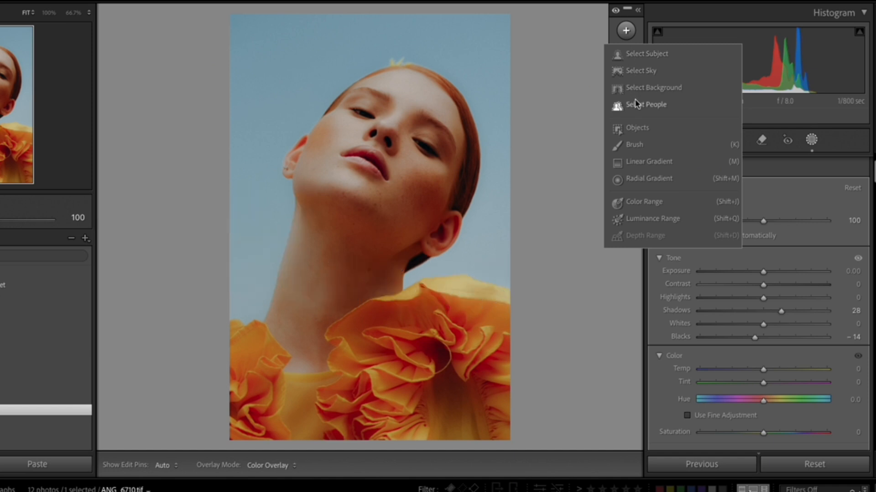
{"action": "left_click", "coordinate": [655, 55]}
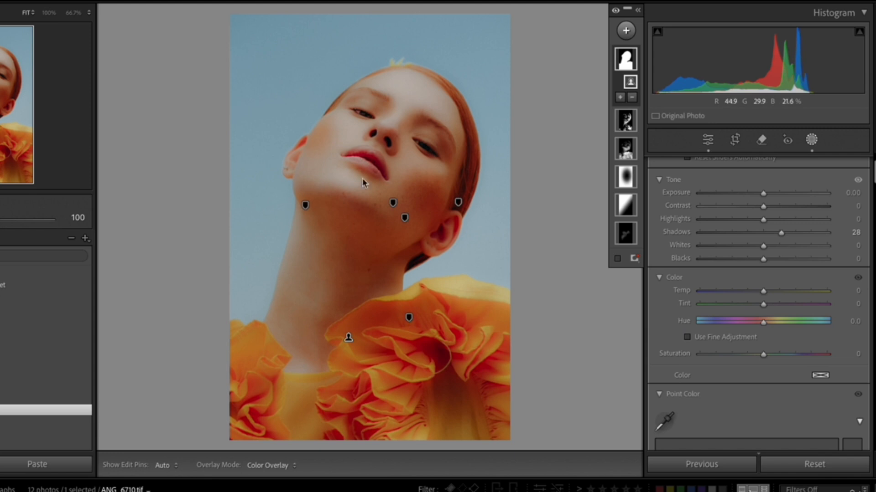
{"action": "mouse_move", "coordinate": [644, 63]}
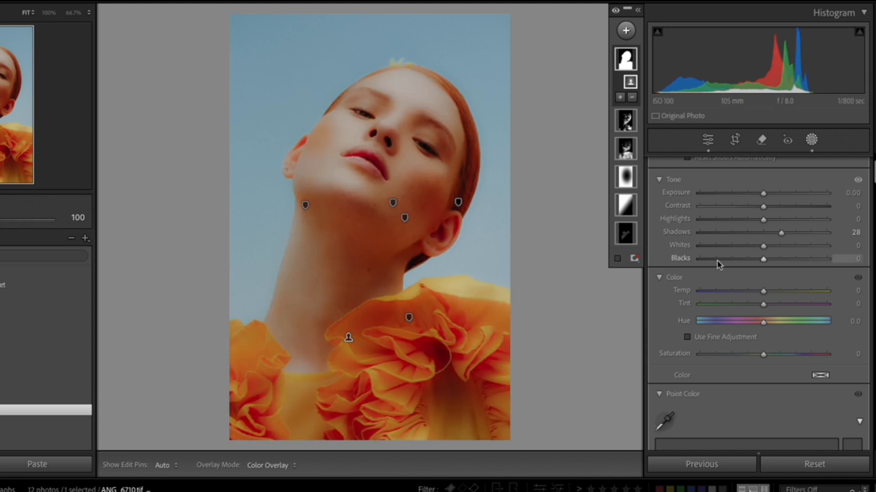
{"action": "scroll", "coordinate": [738, 269], "scroll_direction": "down", "scroll_amount": 3}
{"action": "scroll", "coordinate": [740, 270], "scroll_direction": "up", "scroll_amount": 5}
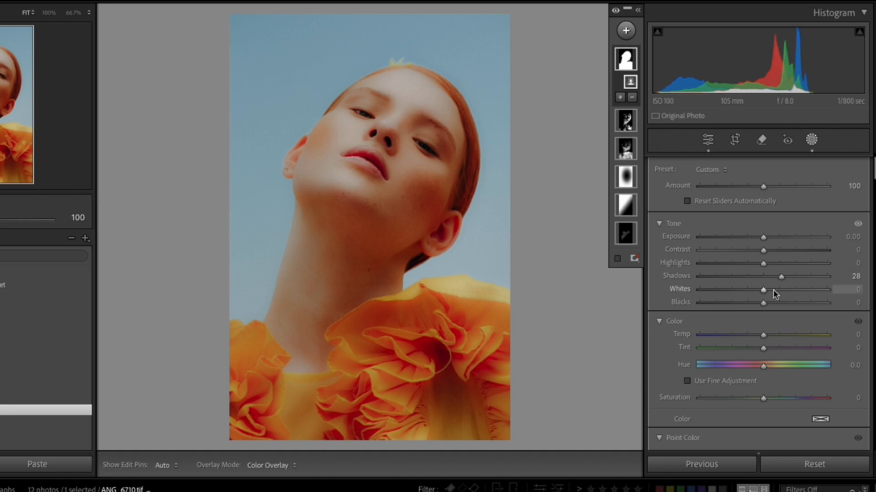
{"action": "left_click", "coordinate": [769, 277]}
Fine-tune the subject mask's Effects and Tone settings
{"action": "scroll", "coordinate": [731, 329], "scroll_direction": "down", "scroll_amount": 3}
{"action": "scroll", "coordinate": [731, 329], "scroll_direction": "down", "scroll_amount": 6}
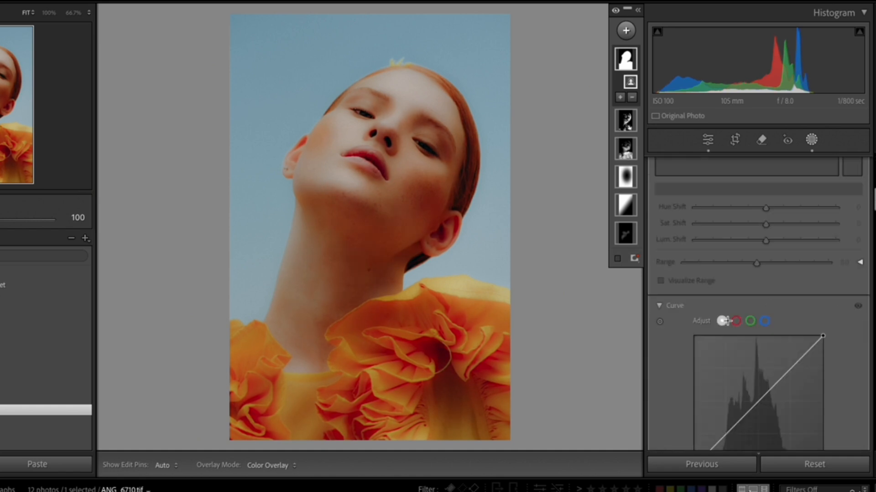
{"action": "scroll", "coordinate": [728, 317], "scroll_direction": "down", "scroll_amount": 5}
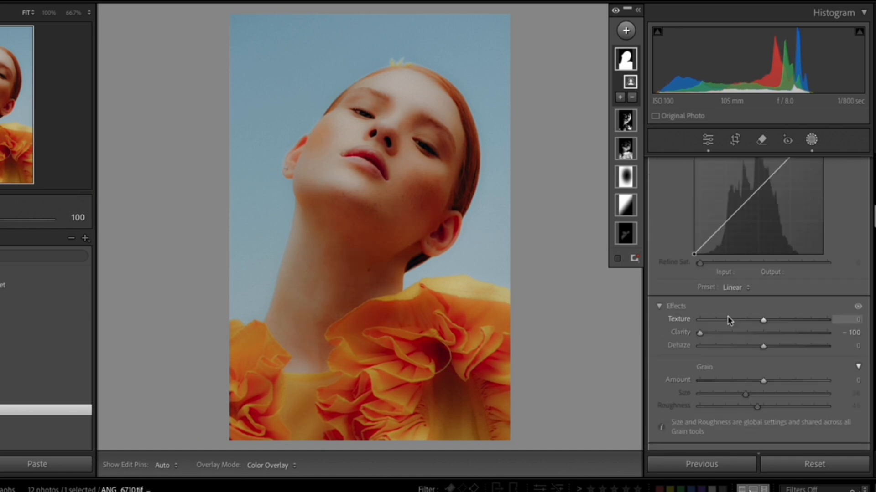
{"action": "left_click_drag", "start_coordinate": [719, 321], "coordinate": [738, 325]}
{"action": "scroll", "coordinate": [742, 253], "scroll_direction": "up", "scroll_amount": 10}
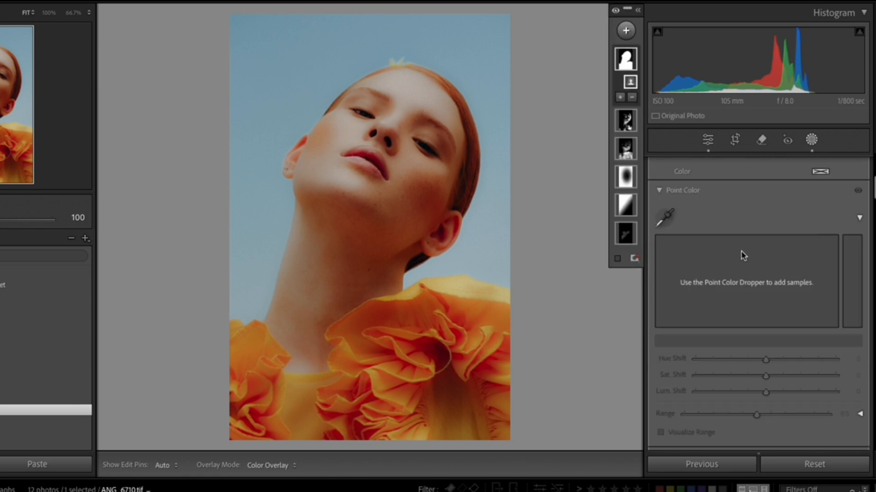
{"action": "scroll", "coordinate": [742, 254], "scroll_direction": "up", "scroll_amount": 4}
{"action": "left_click_drag", "start_coordinate": [762, 265], "coordinate": [784, 268]}
Add a Select Sky mask with Shadows at -12, Exposure at 0.35 and Saturation at 53
{"action": "left_click", "coordinate": [626, 30]}
{"action": "left_click", "coordinate": [638, 71]}
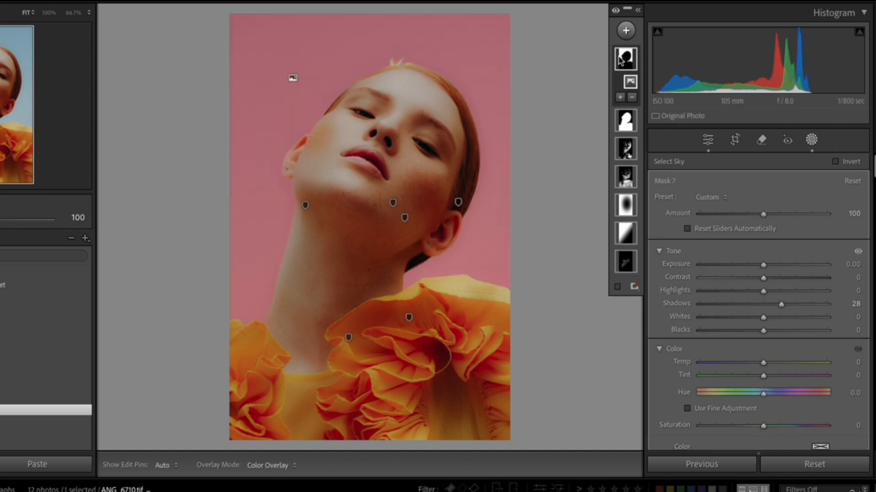
{"action": "left_click_drag", "start_coordinate": [780, 303], "coordinate": [756, 304]}
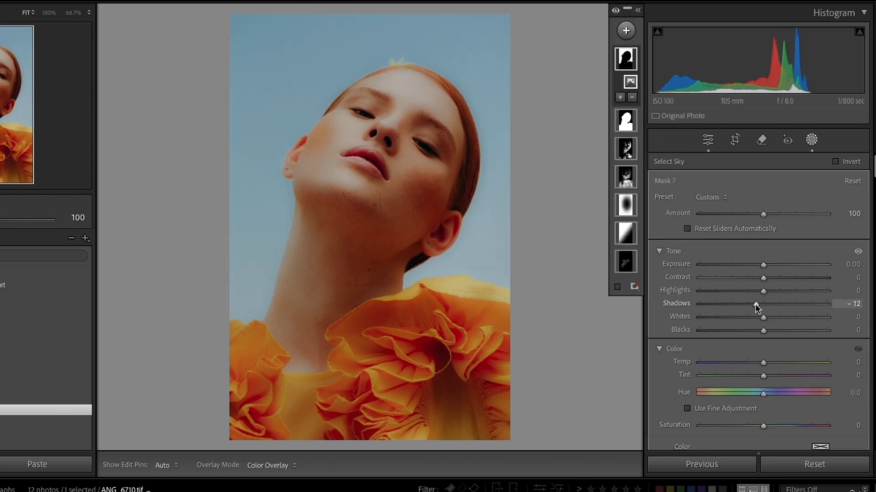
{"action": "mouse_move", "coordinate": [763, 265]}
{"action": "left_mouse_down"}
{"action": "mouse_move", "coordinate": [635, 273]}
{"action": "mouse_move", "coordinate": [873, 280]}
{"action": "mouse_move", "coordinate": [570, 280]}
{"action": "mouse_move", "coordinate": [769, 277]}
{"action": "left_mouse_up"}
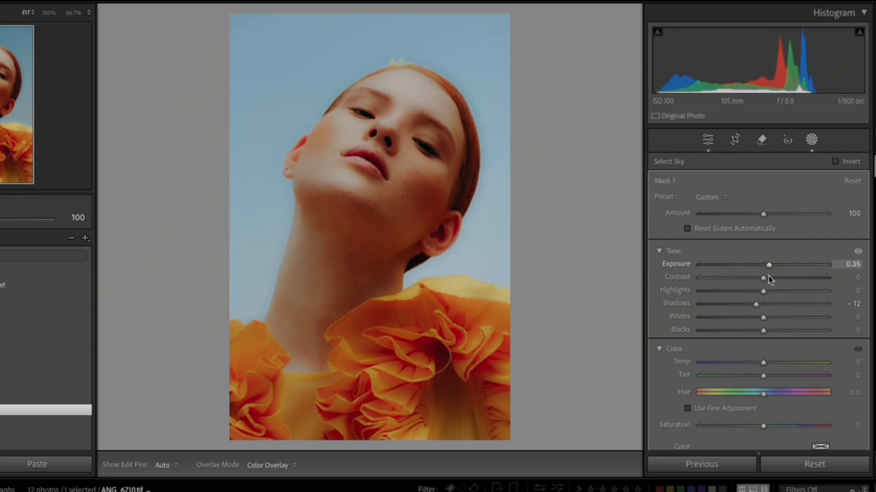
{"action": "left_click_drag", "start_coordinate": [762, 426], "coordinate": [797, 427]}
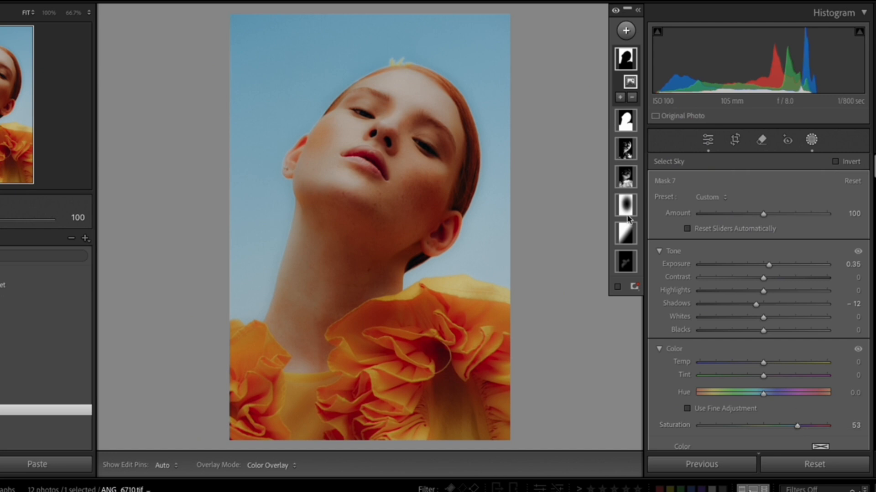
Add a Select Background mask behind the woman and set its Shadows to 20
{"action": "left_click", "coordinate": [626, 29]}
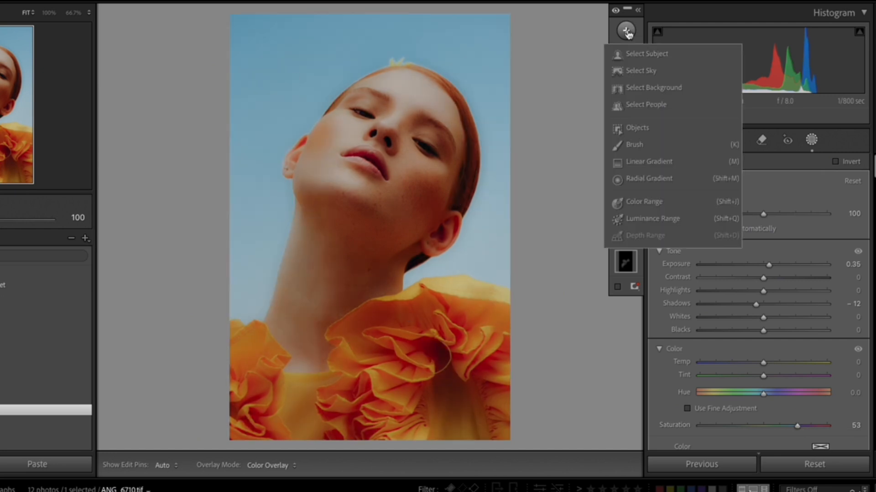
{"action": "left_click", "coordinate": [635, 87]}
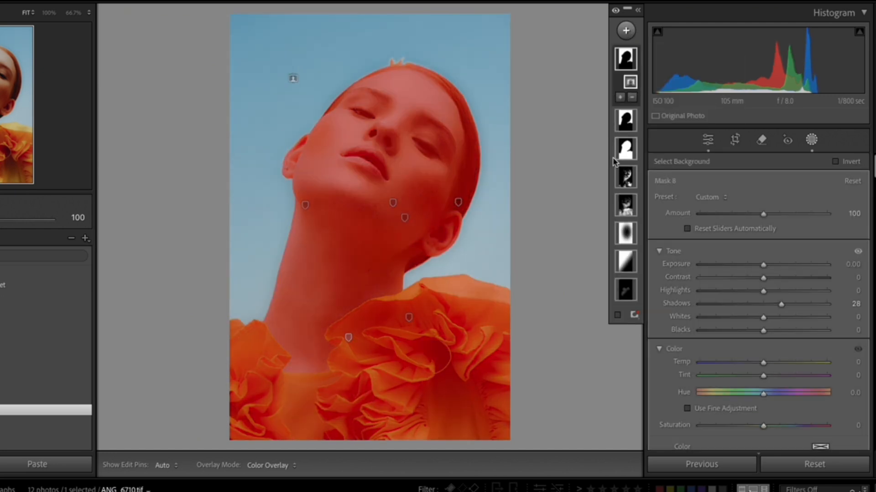
{"action": "left_click", "coordinate": [627, 63]}
{"action": "left_click_drag", "start_coordinate": [781, 304], "coordinate": [758, 305]}
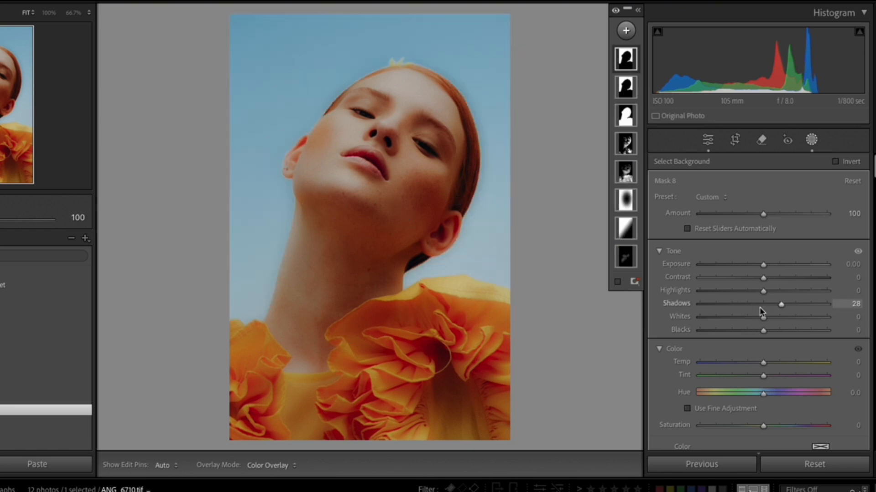
{"action": "left_click_drag", "start_coordinate": [778, 308], "coordinate": [776, 306]}
Create a Select People mask for Person 1 that covers only the Eye Sclera
{"action": "left_click", "coordinate": [626, 31]}
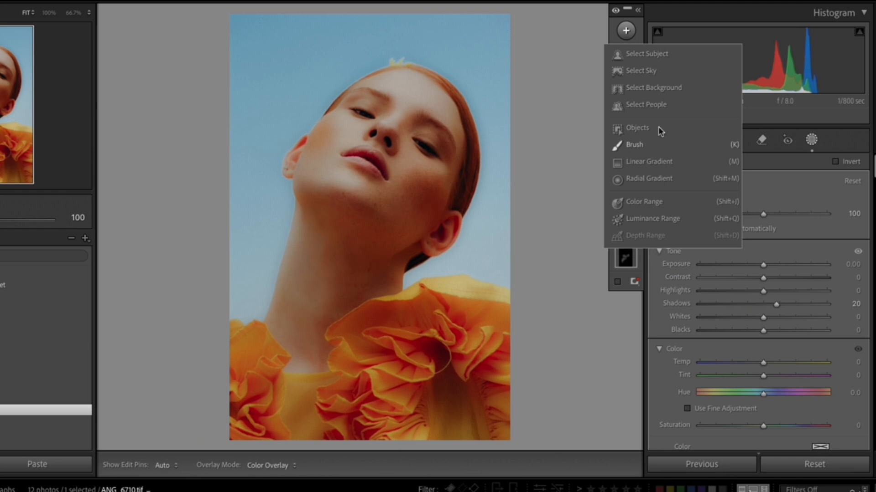
{"action": "left_click", "coordinate": [649, 104]}
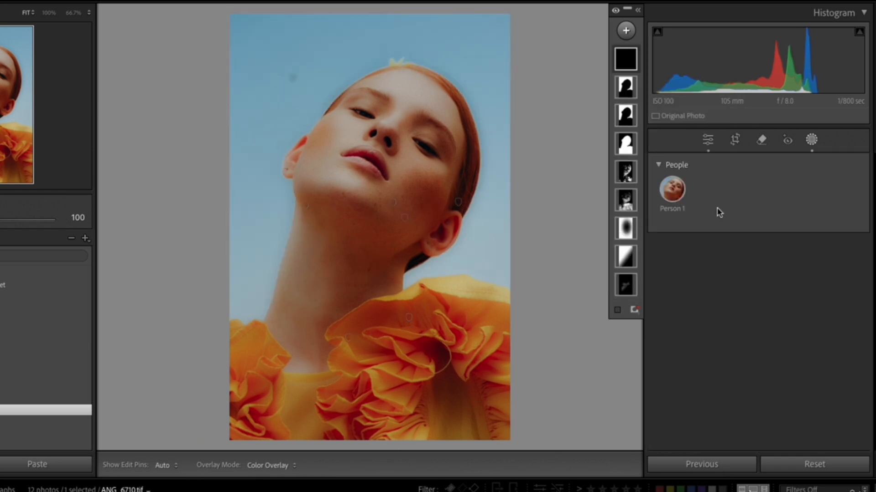
{"action": "left_click", "coordinate": [675, 195]}
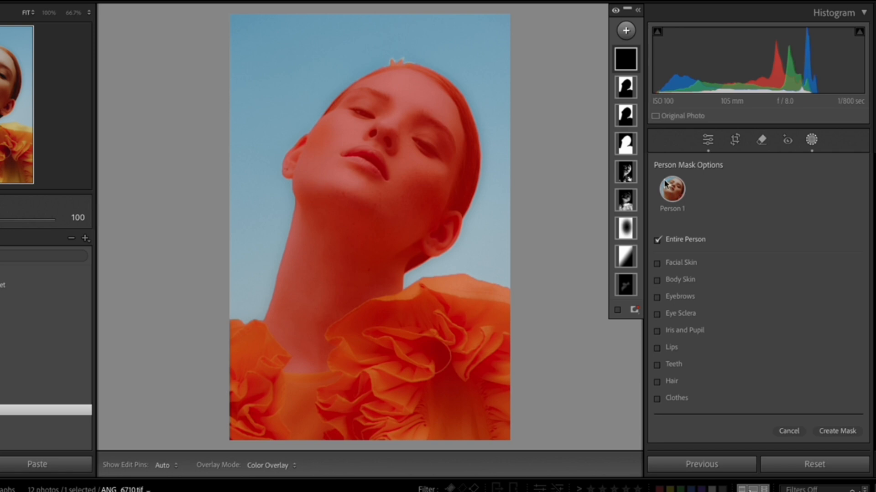
{"action": "left_click", "coordinate": [658, 241]}
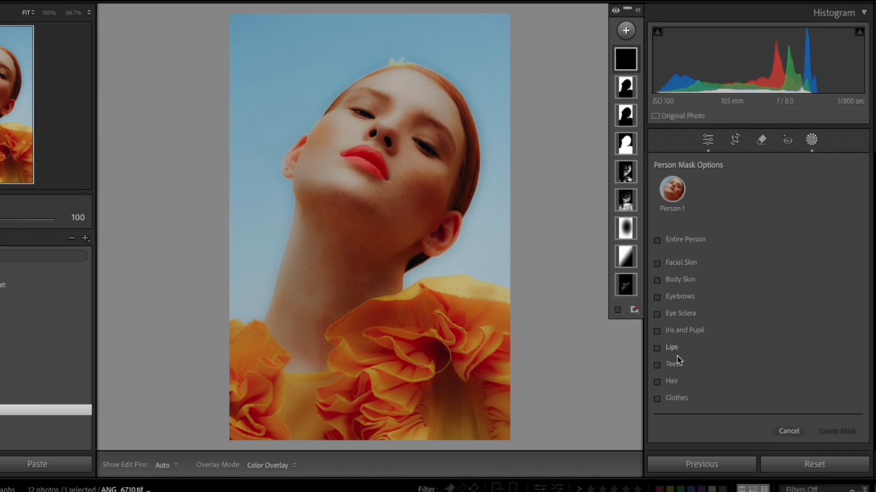
{"action": "left_click", "coordinate": [657, 315]}
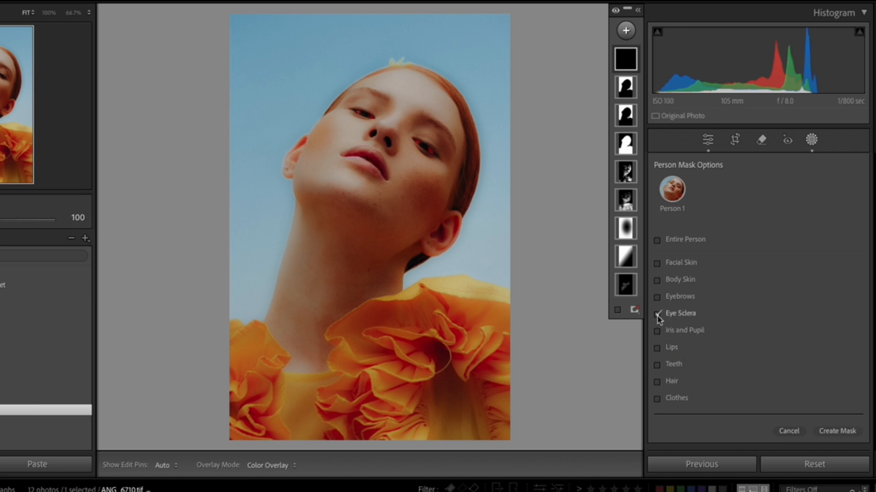
{"action": "left_click", "coordinate": [851, 436]}
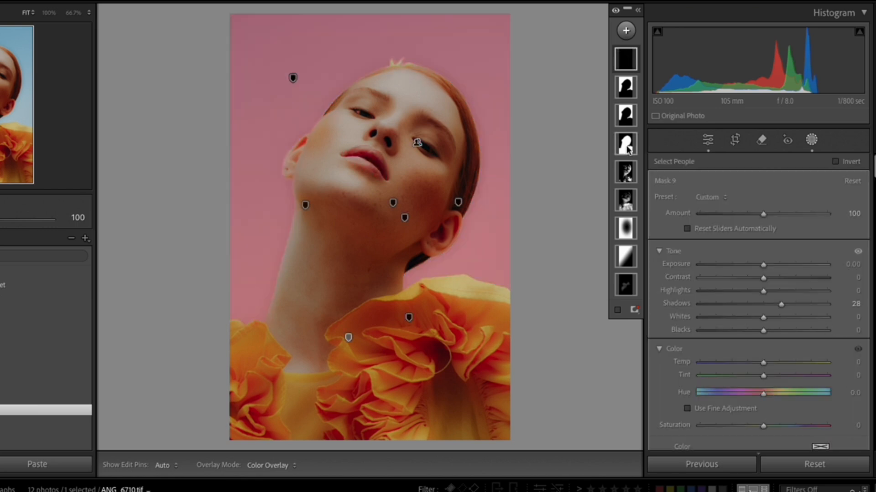
Set the eye sclera mask's Highlights to 8, Shadows to 14 and Whites to 6
{"action": "left_click", "coordinate": [773, 292]}
{"action": "left_click_drag", "start_coordinate": [776, 319], "coordinate": [702, 325]}
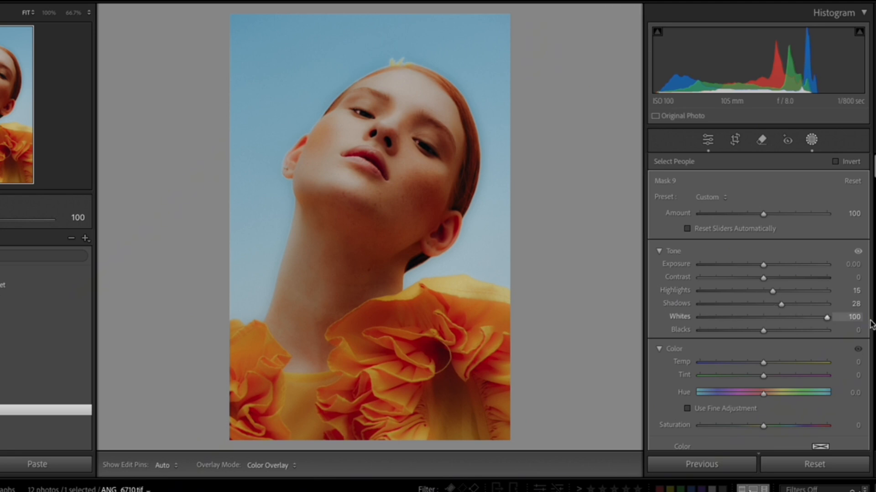
{"action": "left_click_drag", "start_coordinate": [768, 329], "coordinate": [768, 295]}
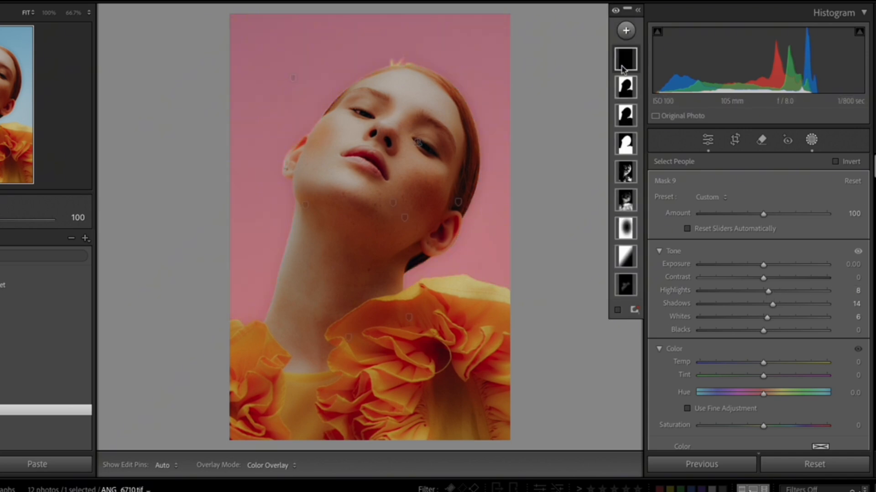
Add a second Select Sky mask with Exposure at -0.32 and Shadows at 12
{"action": "left_click", "coordinate": [625, 30]}
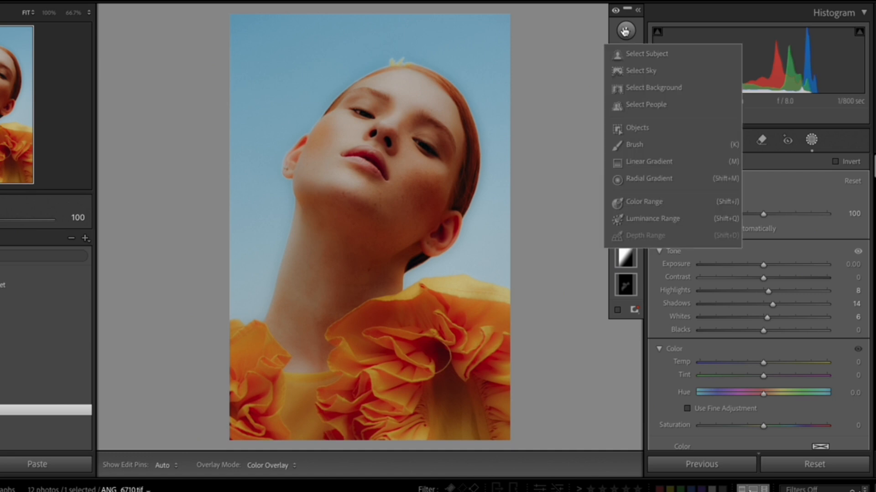
{"action": "left_click", "coordinate": [635, 72]}
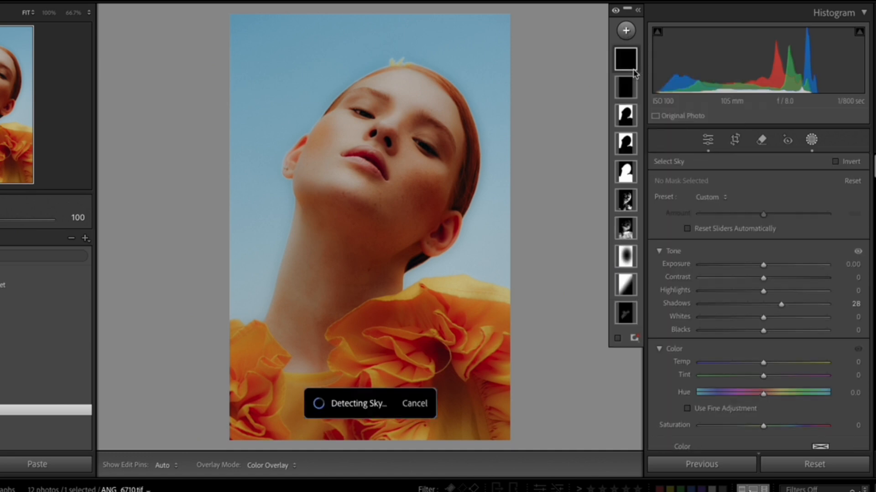
{"action": "left_click", "coordinate": [753, 265]}
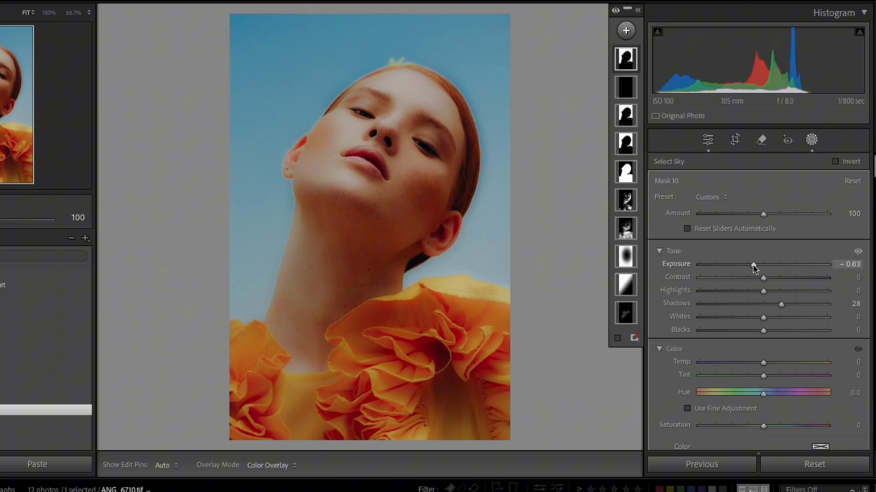
{"action": "mouse_move", "coordinate": [753, 268]}
{"action": "left_mouse_down"}
{"action": "mouse_move", "coordinate": [651, 279]}
{"action": "mouse_move", "coordinate": [757, 274]}
{"action": "left_mouse_up"}
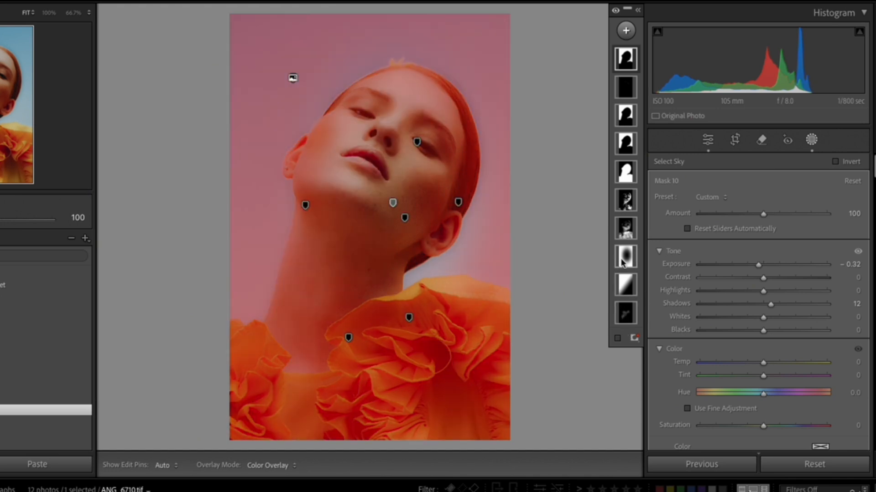
Set the orange dress Color Range mask's Shadows to -16 and Clarity to -35
{"action": "left_click", "coordinate": [625, 228]}
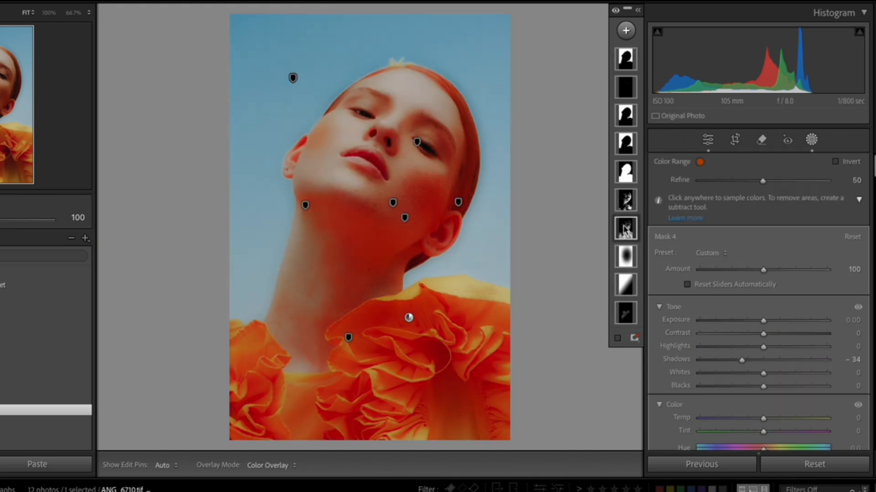
{"action": "left_click", "coordinate": [753, 360]}
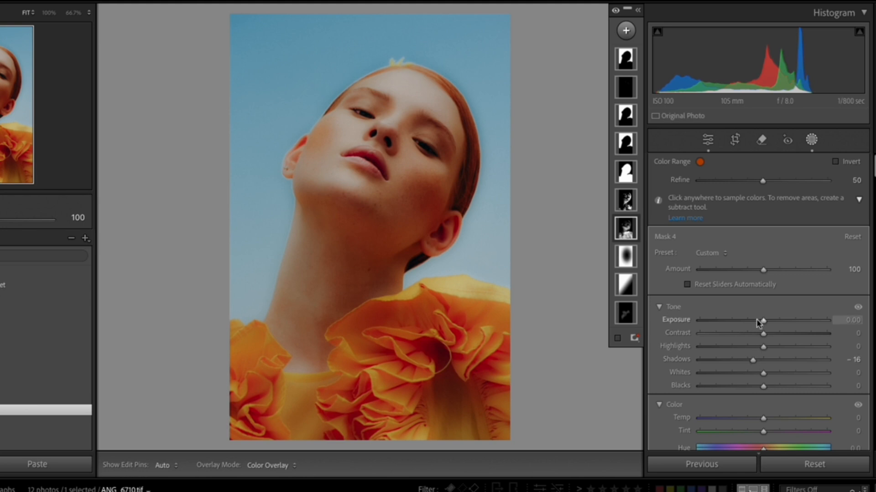
{"action": "mouse_move", "coordinate": [757, 340]}
{"action": "left_mouse_down"}
{"action": "mouse_move", "coordinate": [700, 336]}
{"action": "mouse_move", "coordinate": [844, 337]}
{"action": "mouse_move", "coordinate": [739, 347]}
{"action": "mouse_move", "coordinate": [758, 347]}
{"action": "left_mouse_up"}
{"action": "scroll", "coordinate": [747, 364], "scroll_direction": "down", "scroll_amount": 10}
{"action": "scroll", "coordinate": [747, 360], "scroll_direction": "down", "scroll_amount": 8}
{"action": "left_click_drag", "start_coordinate": [763, 286], "coordinate": [729, 291]}
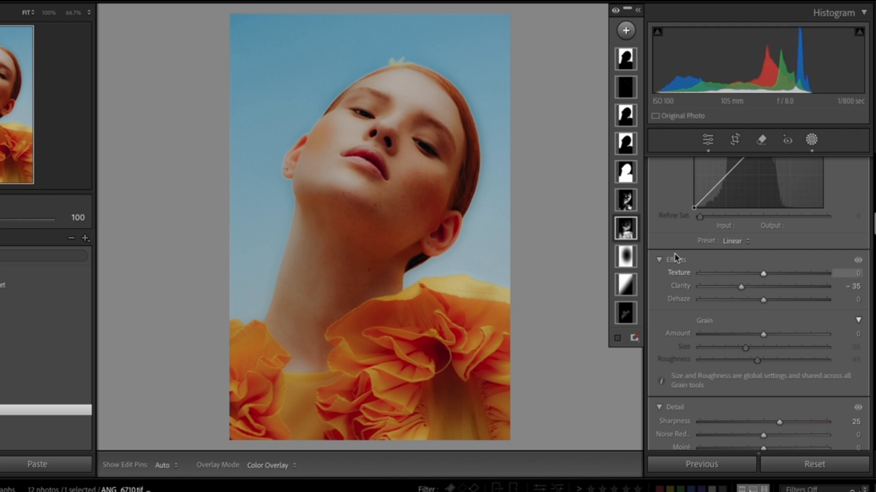
Set the first sky mask's Exposure to 0.27 and Saturation to 64
{"action": "mouse_move", "coordinate": [625, 171]}
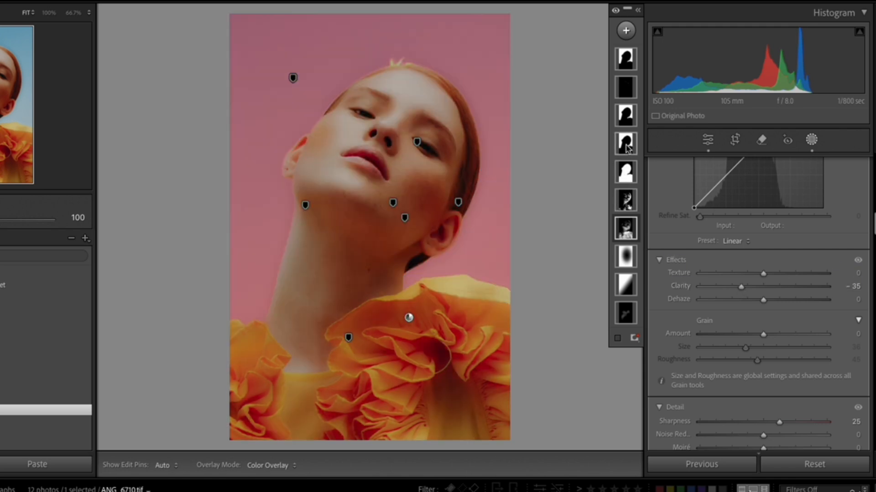
{"action": "left_click", "coordinate": [625, 142]}
{"action": "scroll", "coordinate": [766, 260], "scroll_direction": "up", "scroll_amount": 10}
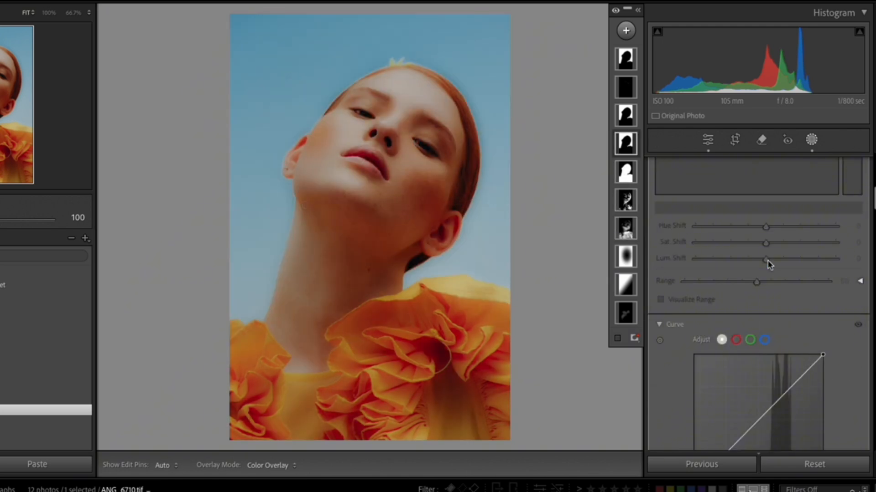
{"action": "mouse_move", "coordinate": [770, 267]}
{"action": "left_mouse_down"}
{"action": "mouse_move", "coordinate": [714, 273]}
{"action": "mouse_move", "coordinate": [767, 279]}
{"action": "left_mouse_up"}
{"action": "left_click_drag", "start_coordinate": [797, 426], "coordinate": [803, 429]}
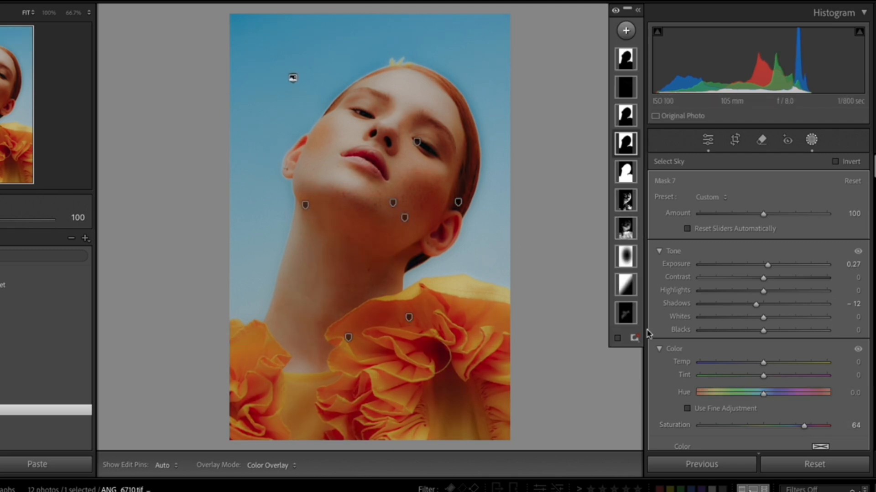
Set the Select Background mask's Exposure to -0.53 and Saturation to -45
{"action": "left_click", "coordinate": [292, 78]}
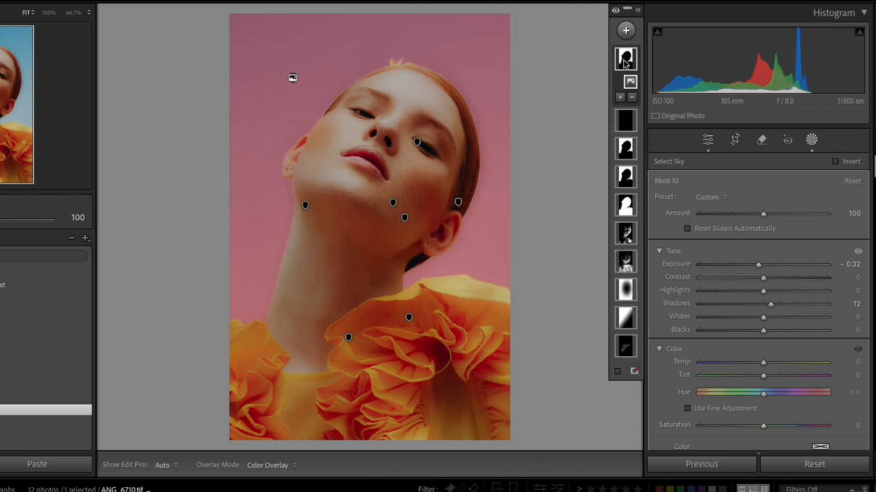
{"action": "left_click", "coordinate": [625, 149]}
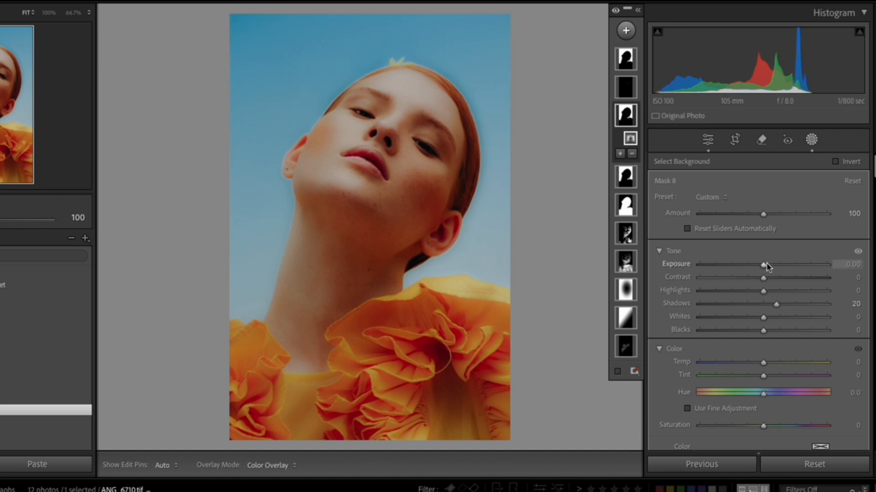
{"action": "left_click_drag", "start_coordinate": [763, 425], "coordinate": [735, 426]}
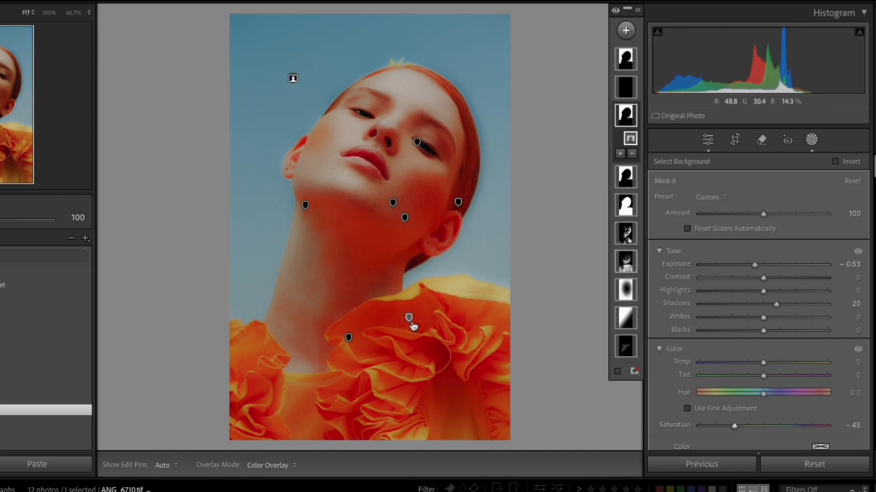
Review the dress Color Range mask's settings, and raise the Contrast of the background mask
{"action": "left_click", "coordinate": [410, 319]}
{"action": "scroll", "coordinate": [769, 364], "scroll_direction": "down", "scroll_amount": 10}
{"action": "scroll", "coordinate": [771, 366], "scroll_direction": "down", "scroll_amount": 5}
{"action": "scroll", "coordinate": [738, 278], "scroll_direction": "up", "scroll_amount": 15}
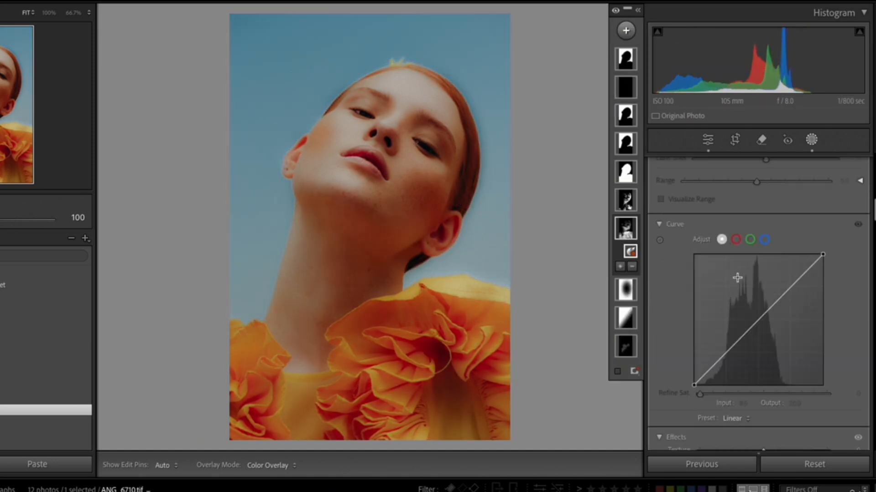
{"action": "left_click", "coordinate": [626, 87]}
{"action": "left_click", "coordinate": [625, 149]}
{"action": "left_click_drag", "start_coordinate": [763, 278], "coordinate": [788, 296]}
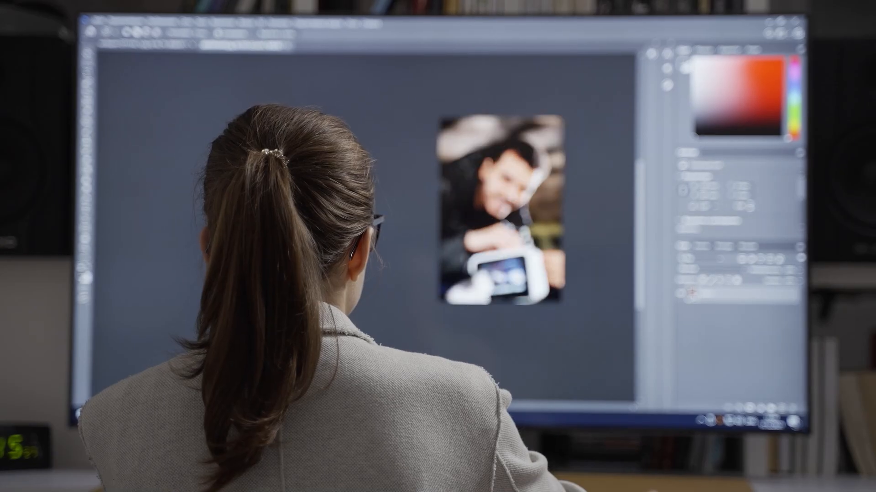